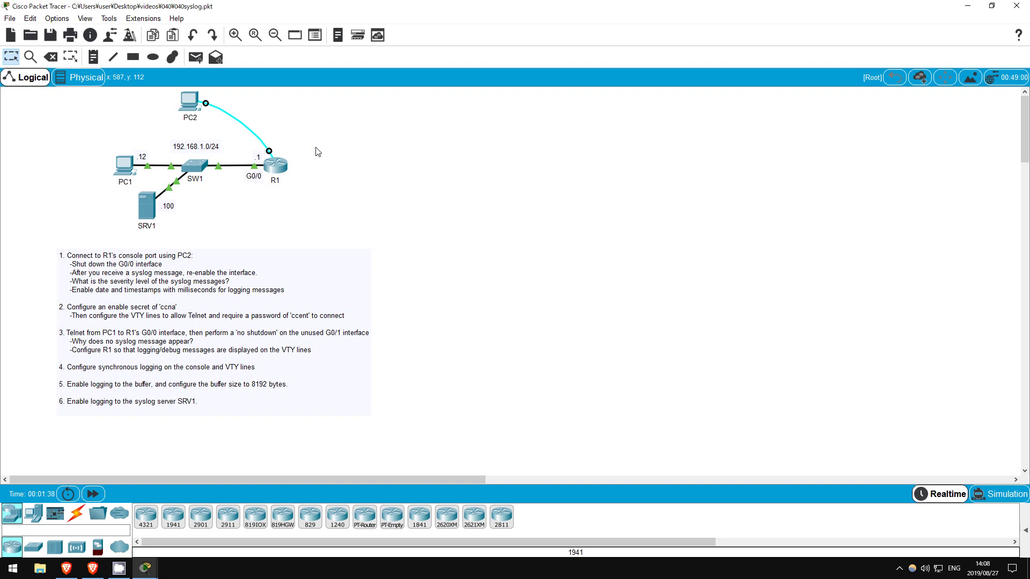
# Open PC2's Terminal console to R1 with default 9600-baud settings and wake the prompt.
pyautogui.click(195, 105)
pyautogui.click(484, 78)
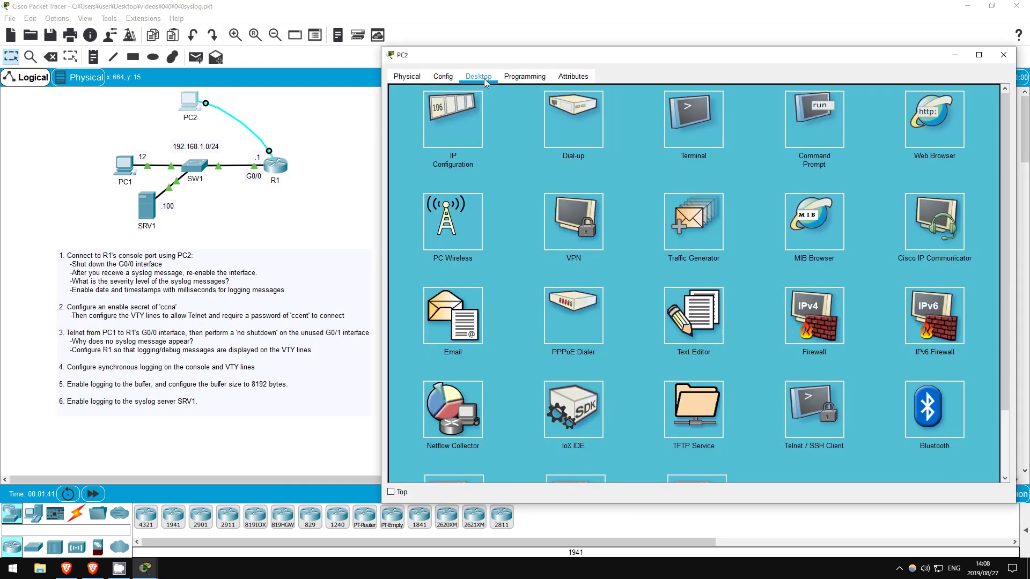
pyautogui.click(689, 112)
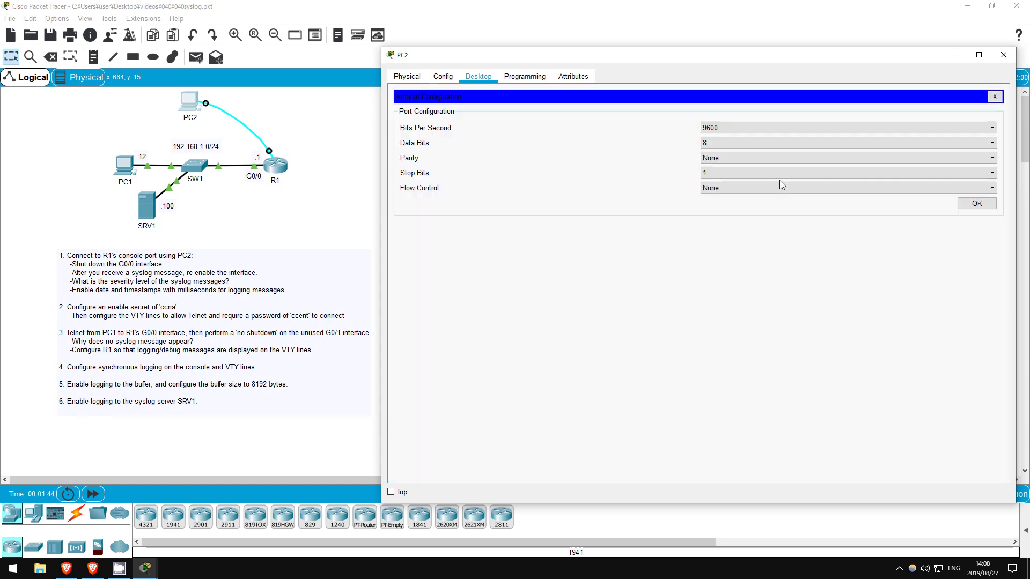
pyautogui.click(968, 203)
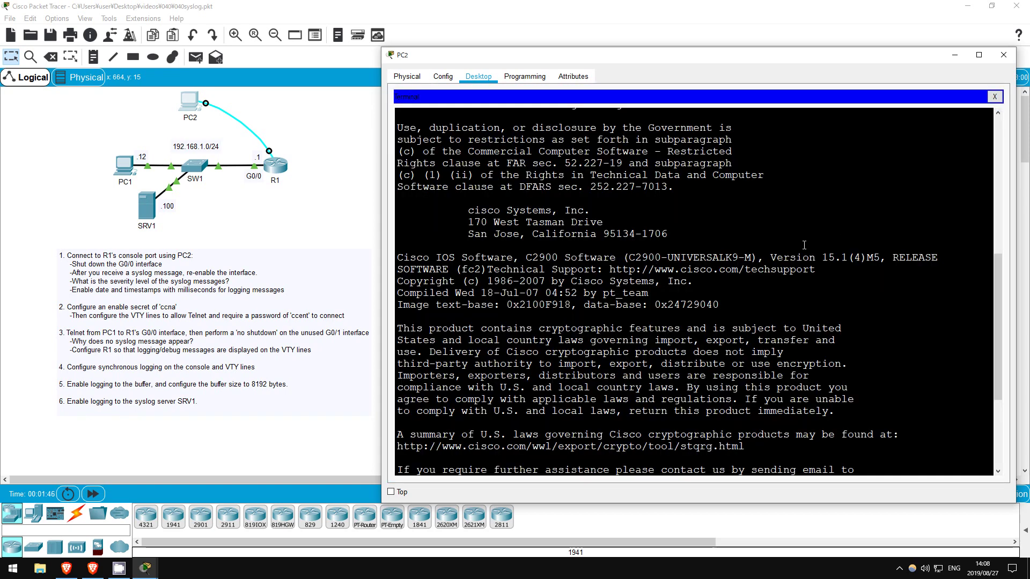
pyautogui.press('Return')
pyautogui.press('Return')
pyautogui.press('Return')
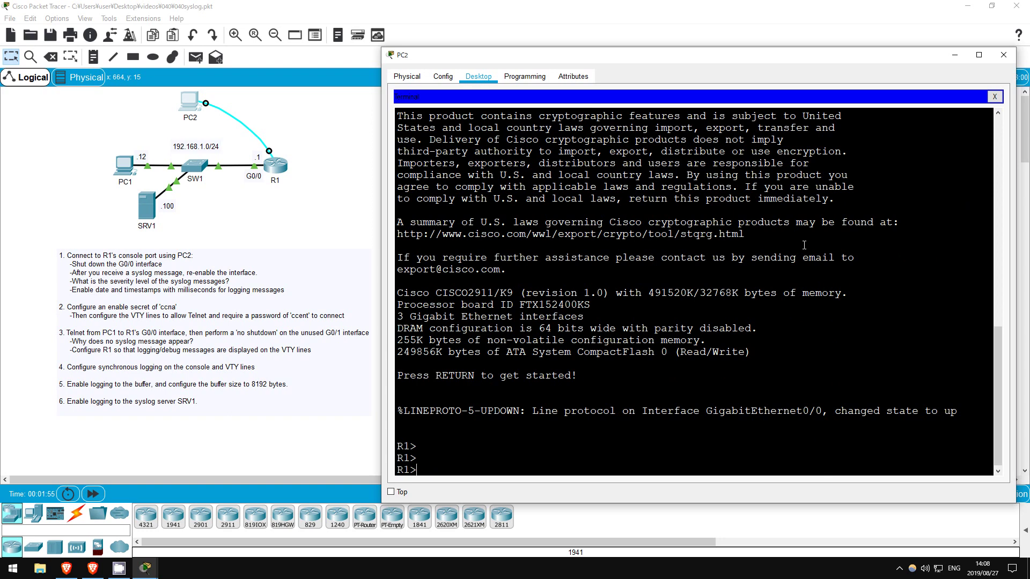
# Enter privileged mode and global configuration mode on R1 with en and conf t.
pyautogui.write('en')
pyautogui.press('Return')
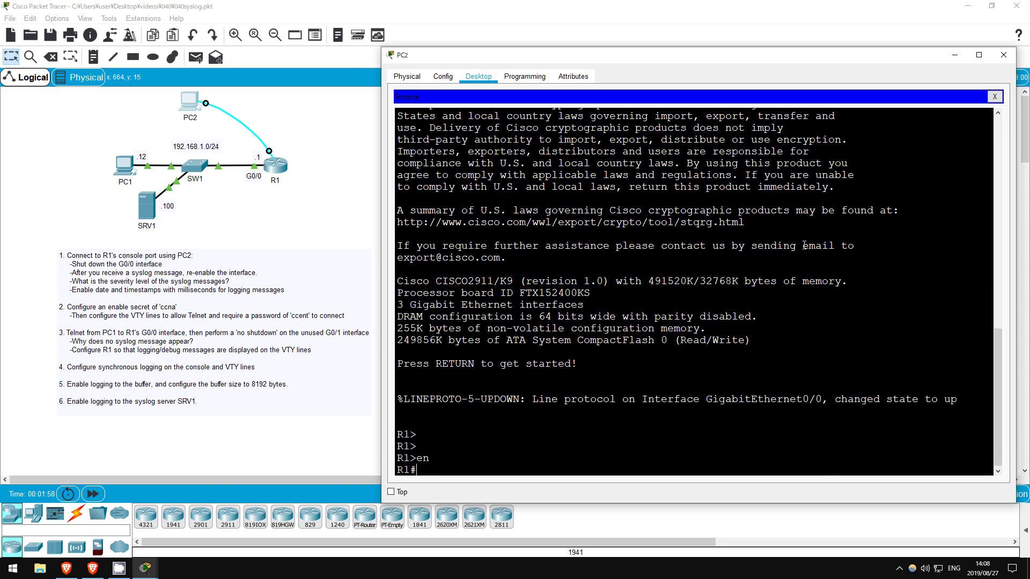
pyautogui.write('conf t')
pyautogui.press('Return')
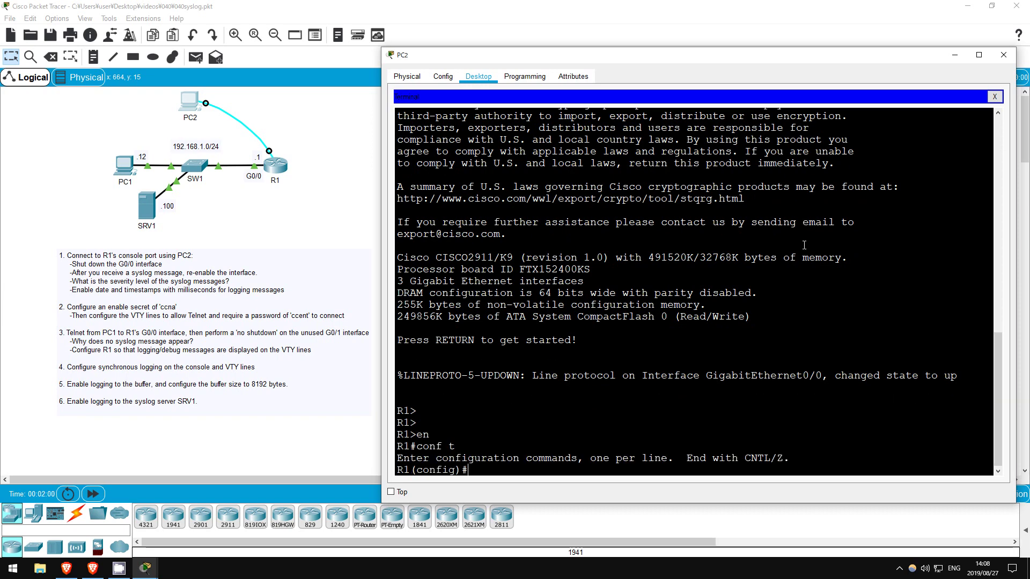
# Shut down R1's G0/0 interface and then re-enable it with no shut.
pyautogui.write('int g0/0')
pyautogui.press('Return')
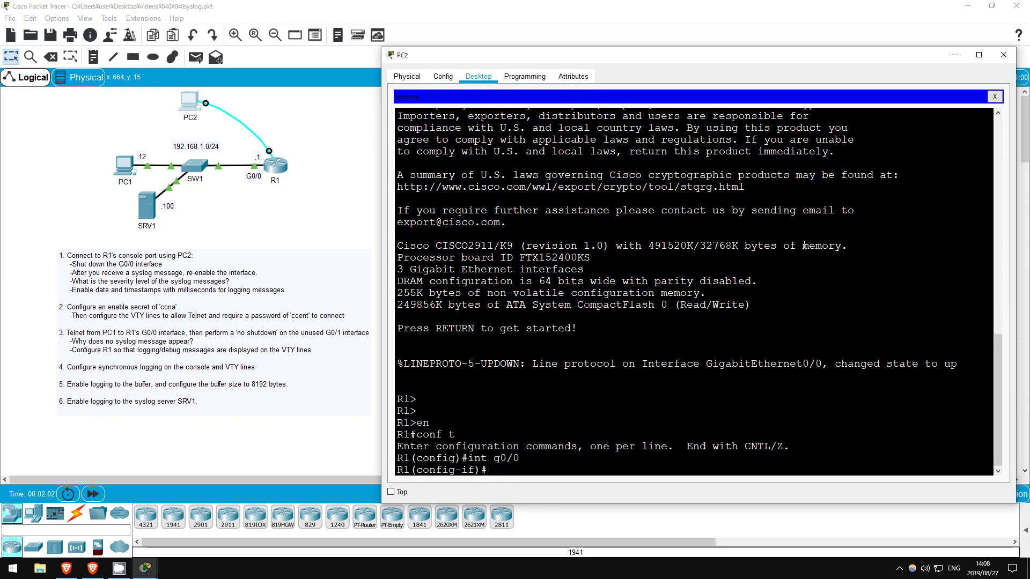
pyautogui.write('shut')
pyautogui.press('Return')
pyautogui.press('Return')
pyautogui.press('Return')
pyautogui.press('Return')
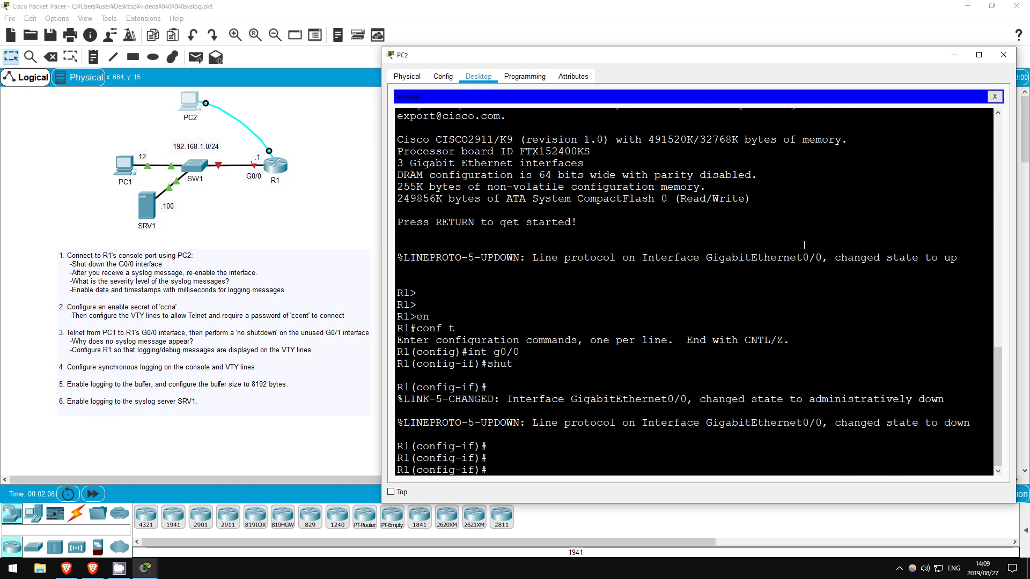
pyautogui.write('no shut')
pyautogui.press('Return')
pyautogui.press('Return')
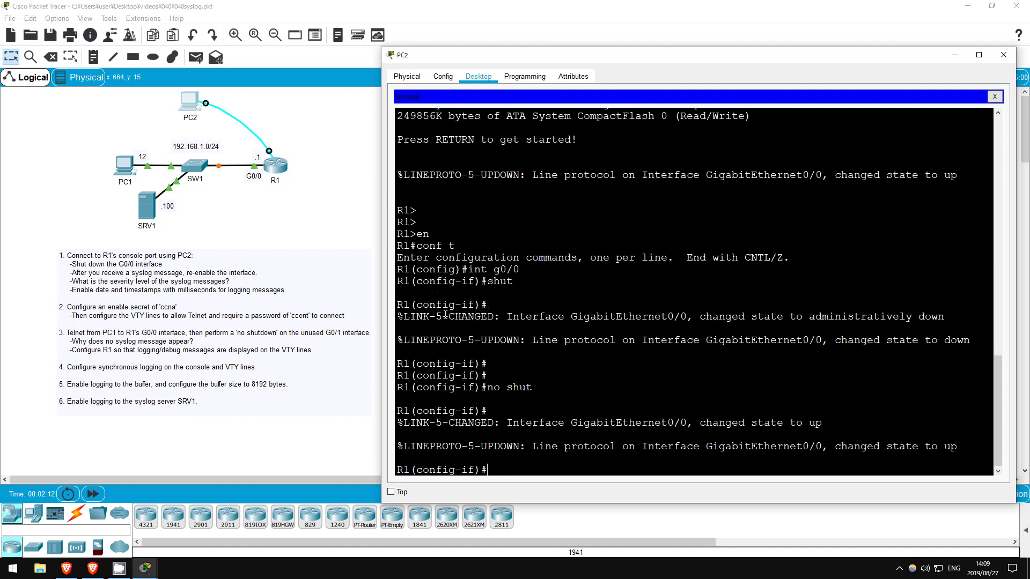
# Highlight the severity level 5 in the G0/0 down, LINK up and LINEPROTO up messages.
pyautogui.doubleClick(471, 340)
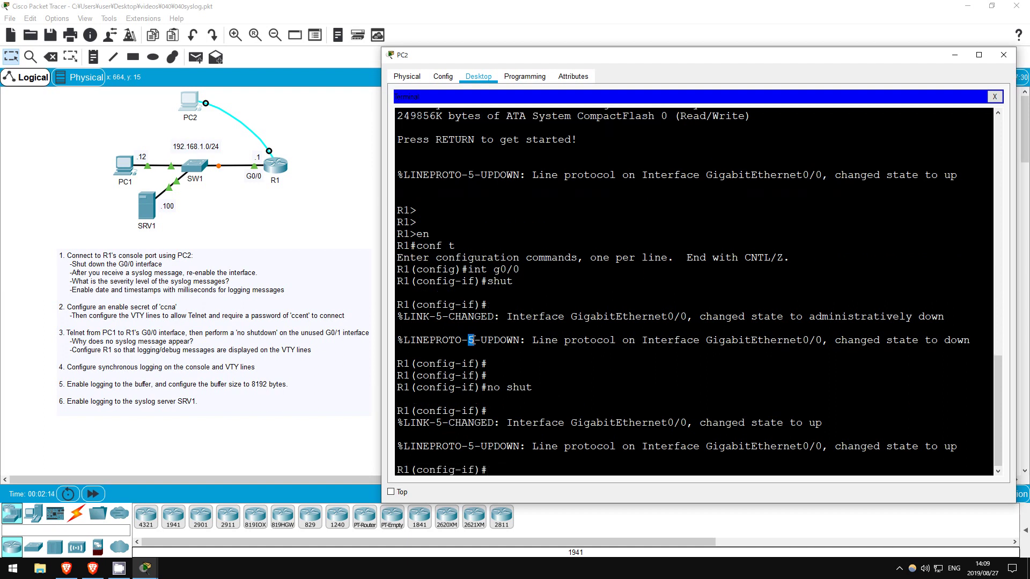
pyautogui.doubleClick(438, 423)
pyautogui.doubleClick(471, 447)
pyautogui.click(470, 446)
# Return to global configuration and apply service timestamps log datetime msec.
pyautogui.write('exit')
pyautogui.press('Return')
pyautogui.press('Return')
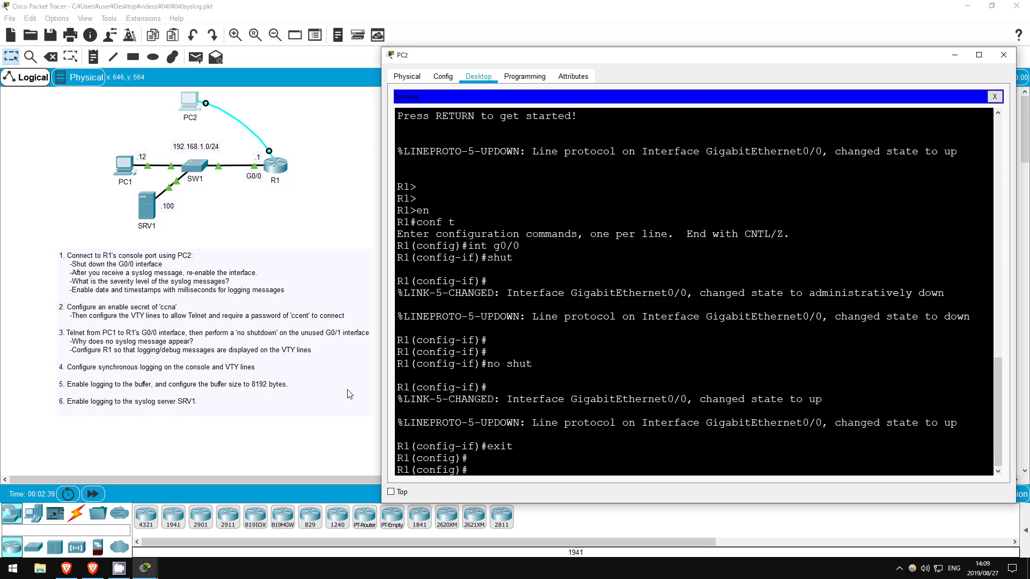
pyautogui.write('serv')
pyautogui.press('Tab')
pyautogui.write('time')
pyautogui.press('Tab')
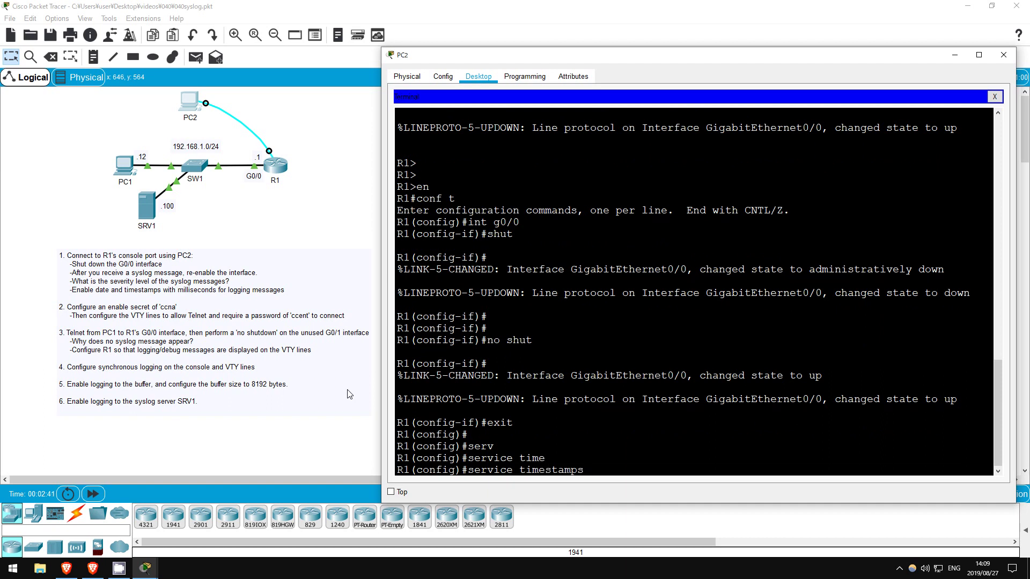
pyautogui.write('log date')
pyautogui.press('Tab')
pyautogui.write('msec')
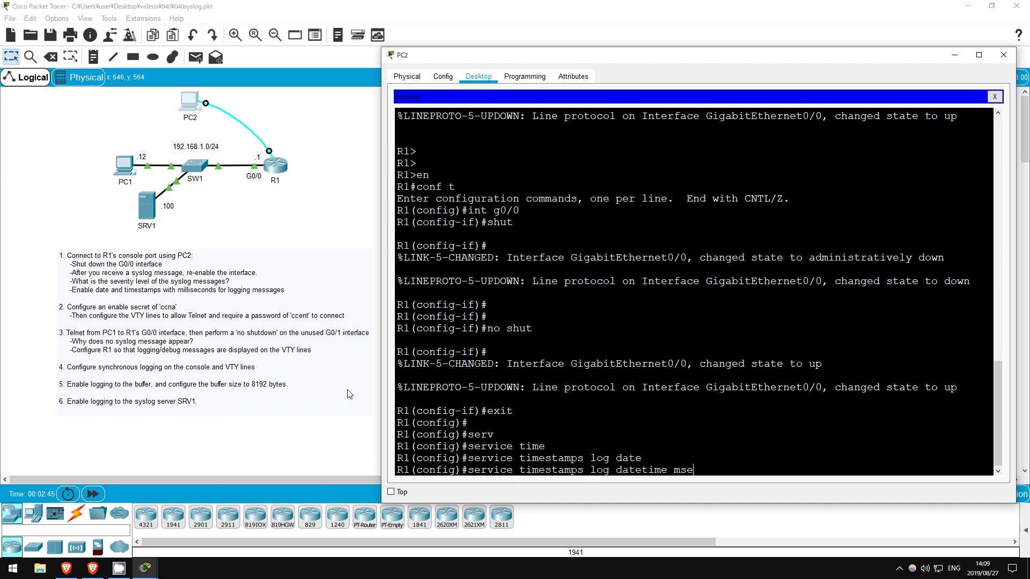
pyautogui.press('Return')
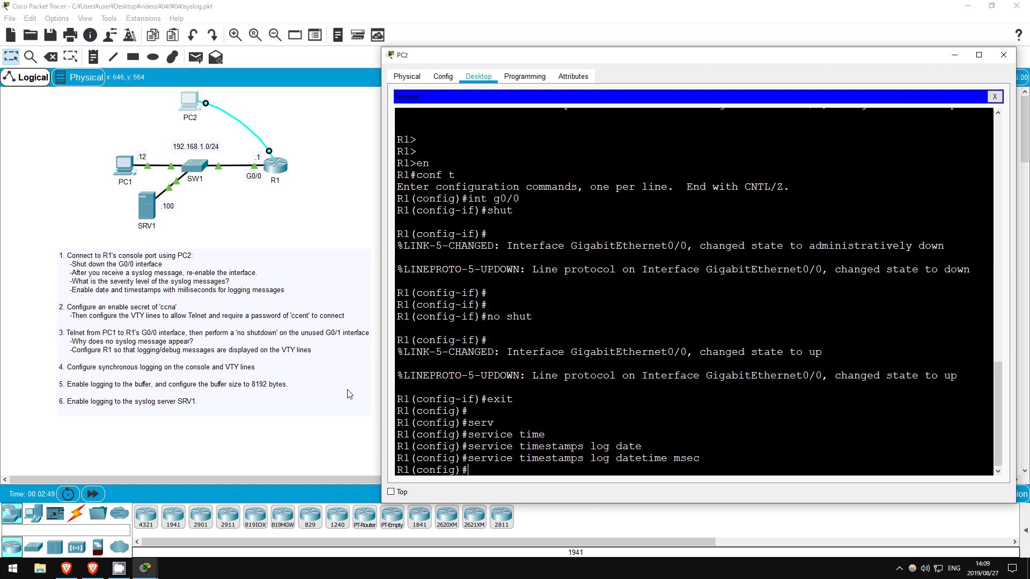
# Shut down and re-enable G0/0 to generate timestamped syslog messages.
pyautogui.write('int g0/0')
pyautogui.press('Return')
pyautogui.write('shut')
pyautogui.press('Return')
pyautogui.write('no shut')
pyautogui.press('Return')
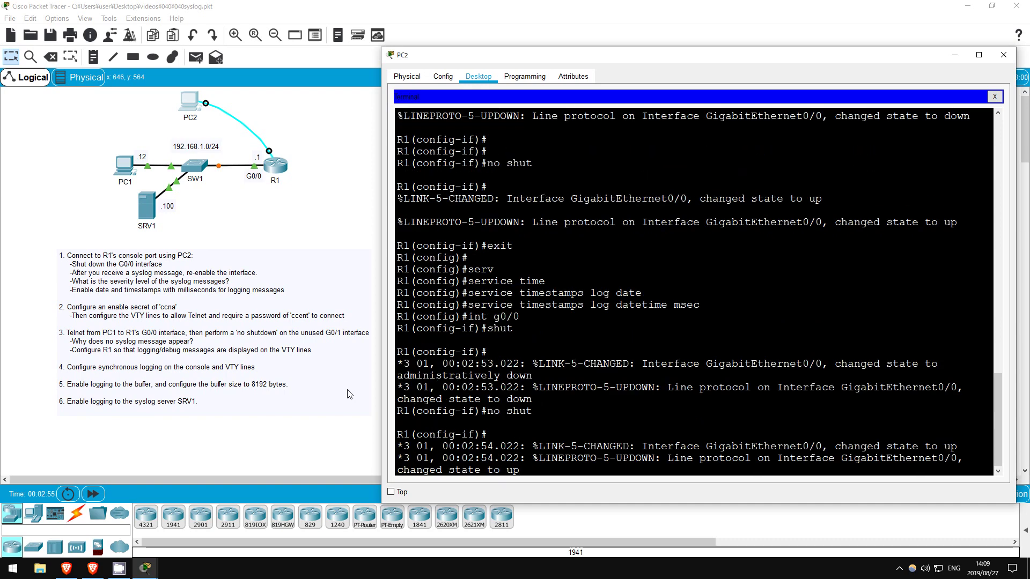
pyautogui.press('Return')
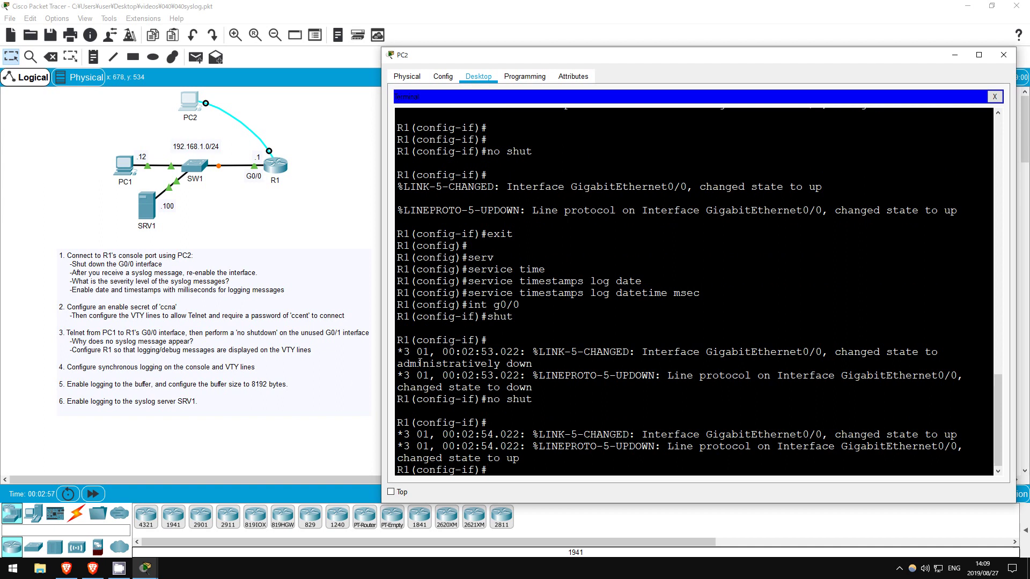
# Highlight the datetime timestamp and its date part on the first syslog message.
pyautogui.moveTo(402, 351); pyautogui.dragTo(519, 351)
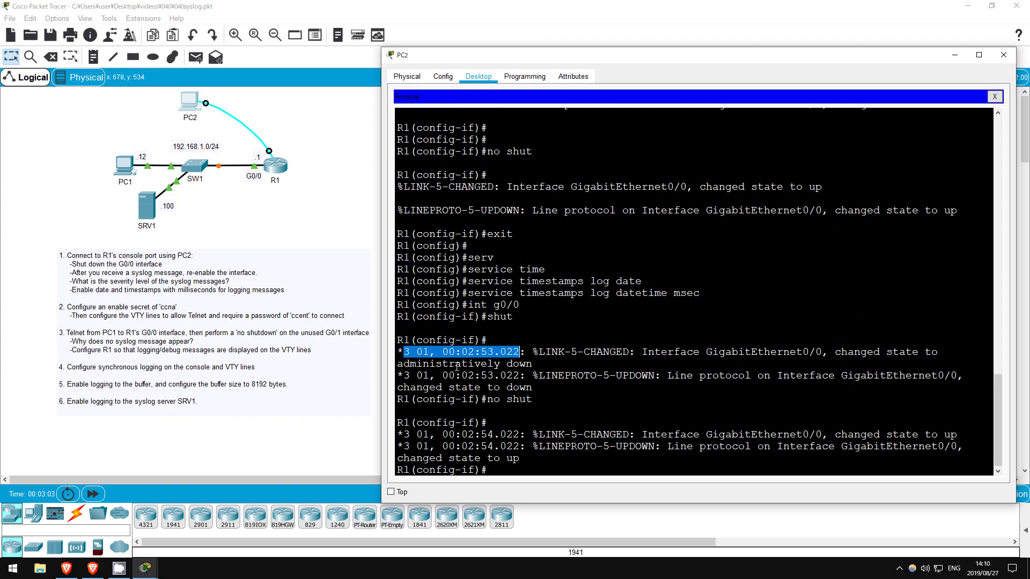
pyautogui.moveTo(403, 352); pyautogui.dragTo(431, 355)
pyautogui.click(511, 472)
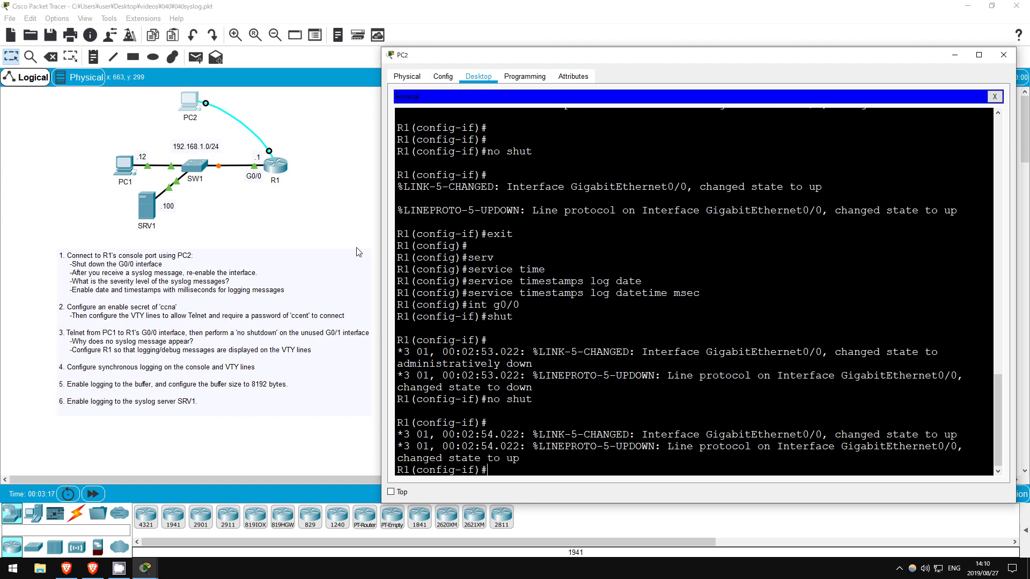
# Return to global configuration and set R1's enable secret password.
pyautogui.write('exit')
pyautogui.press('Return')
pyautogui.press('Return')
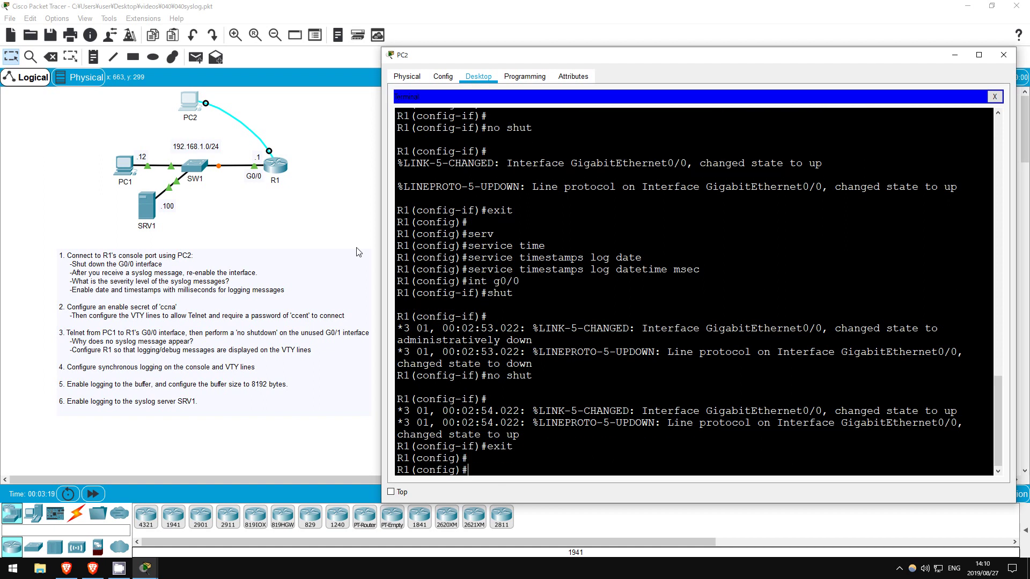
pyautogui.write('enable secr')
pyautogui.press('Tab')
pyautogui.write('ccna')
pyautogui.press('Return')
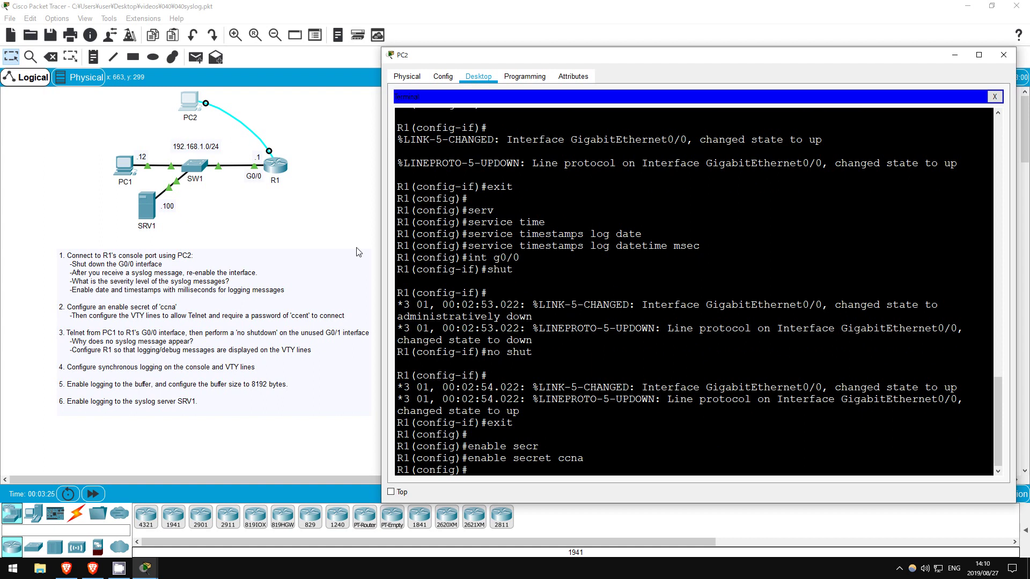
# Give VTY lines 0 15 a line password, login, and transport input telnet.
pyautogui.write('line vty 0 15')
pyautogui.press('Return')
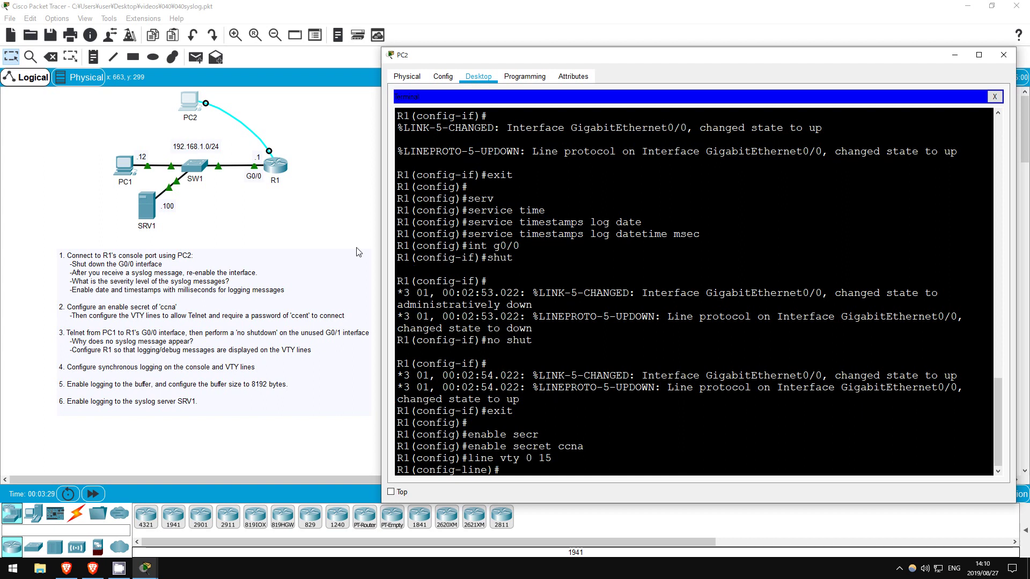
pyautogui.write('pass')
pyautogui.press('Tab')
pyautogui.write('ccent')
pyautogui.press('Return')
pyautogui.write('login')
pyautogui.press('Return')
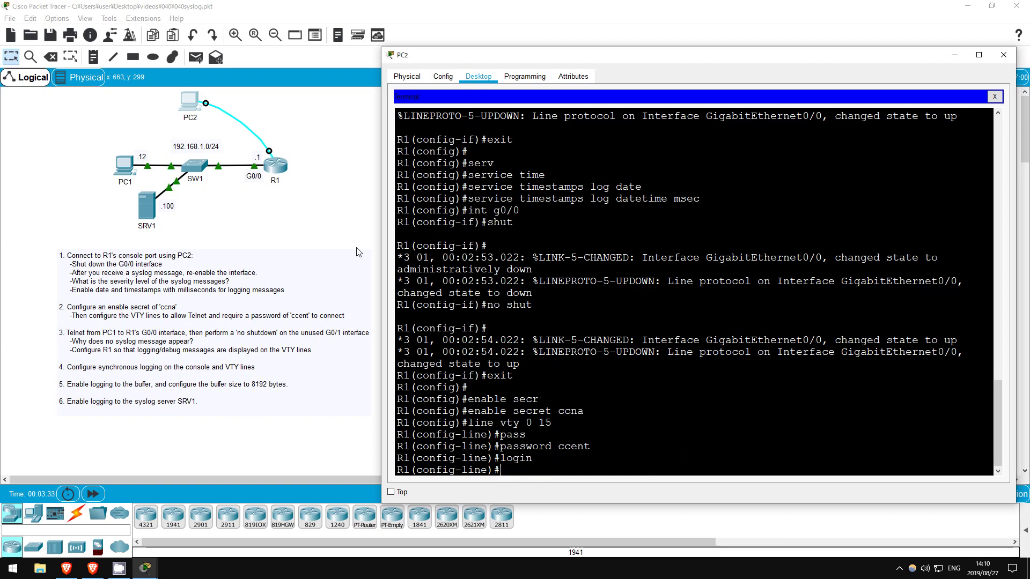
pyautogui.write('trans')
pyautogui.press('Tab')
pyautogui.write('input')
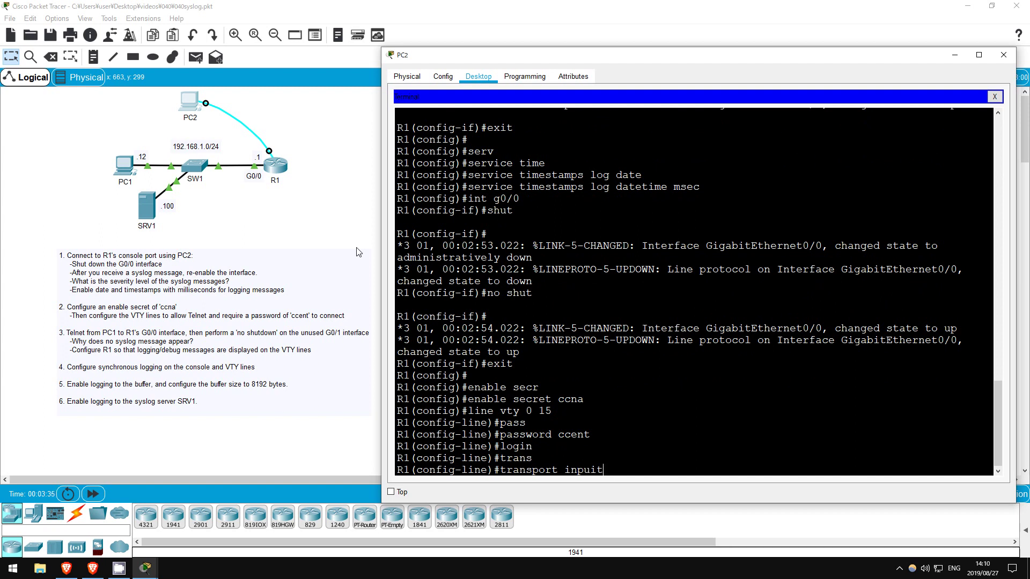
pyautogui.write(' telnet')
pyautogui.press('Return')
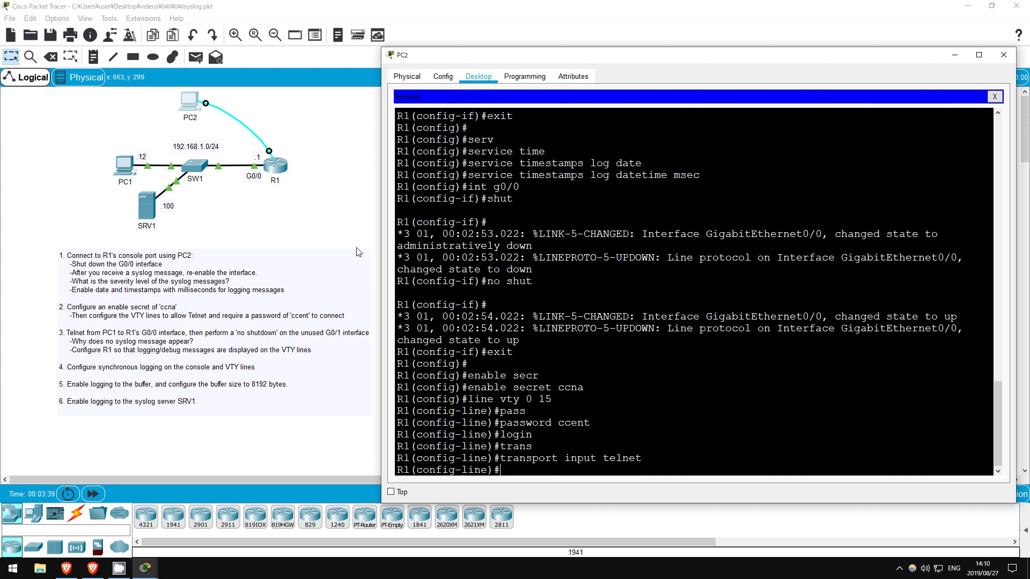
# Close PC2's window and open PC1's Command Prompt.
pyautogui.click(1003, 55)
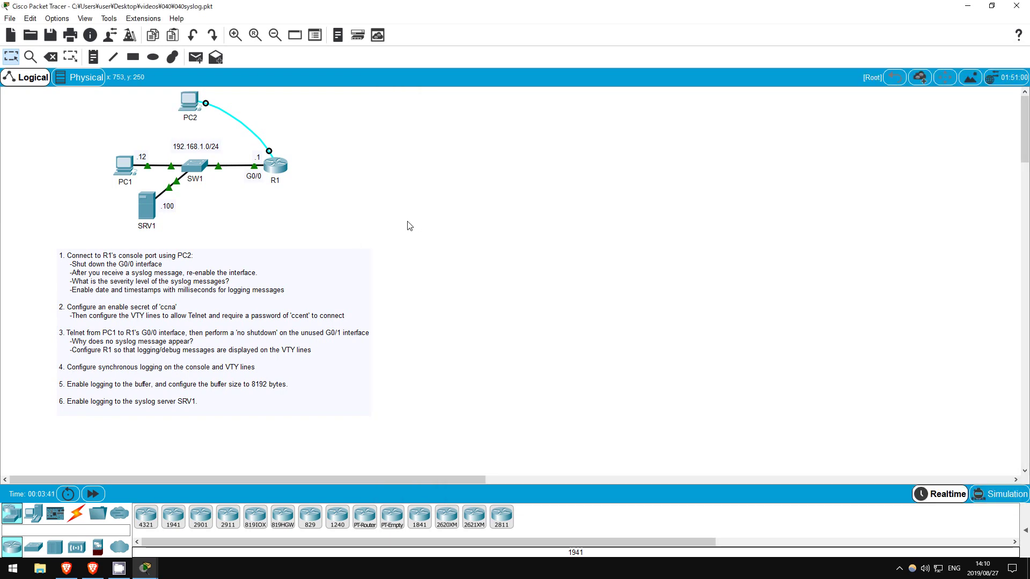
pyautogui.click(125, 161)
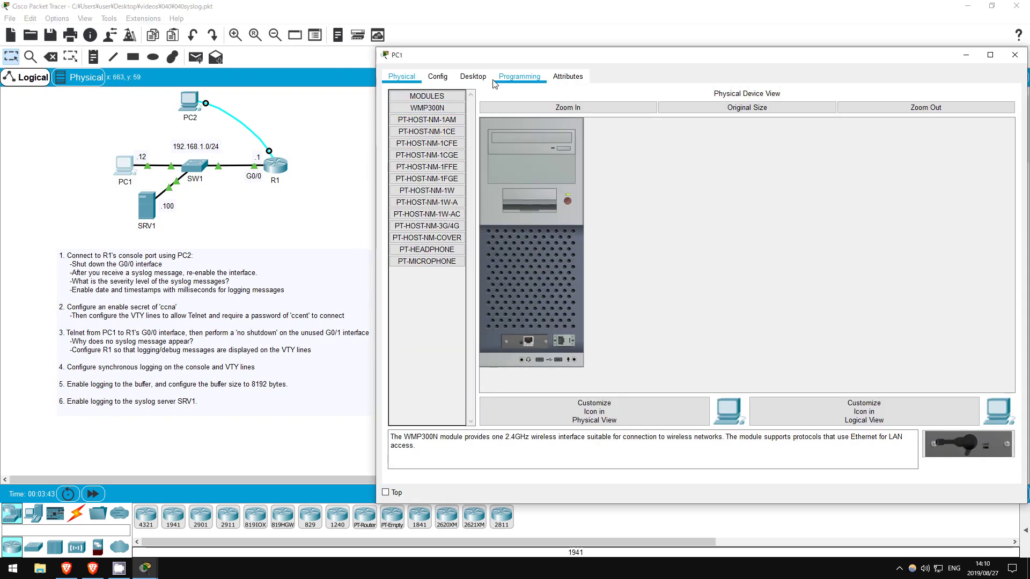
pyautogui.click(473, 76)
pyautogui.click(808, 217)
pyautogui.press('Return')
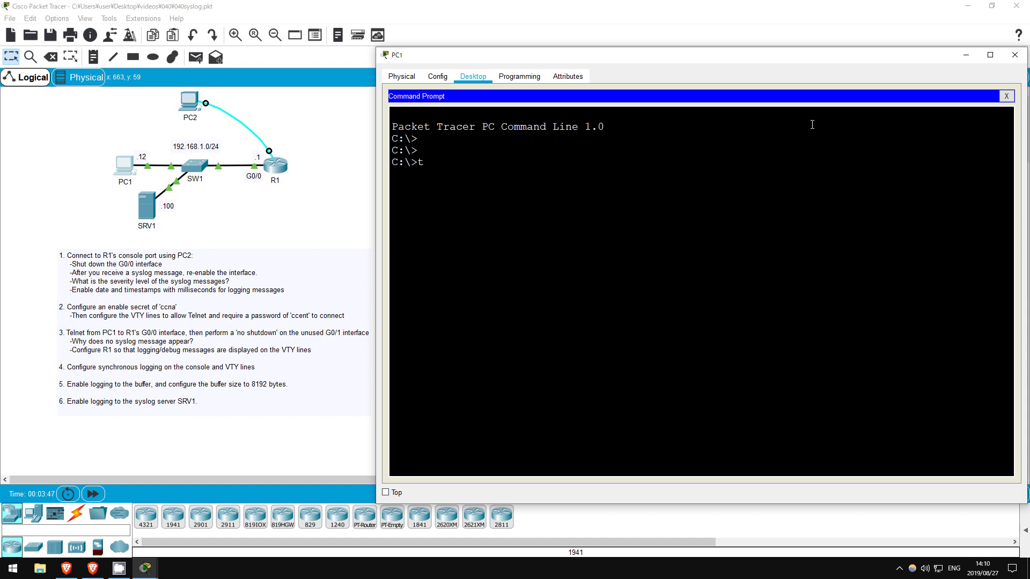
# Telnet to R1 at 192.168.1.1, log in with the VTY password, and enable with the secret.
pyautogui.write('elnet 192.168.1.1')
pyautogui.press('Return')
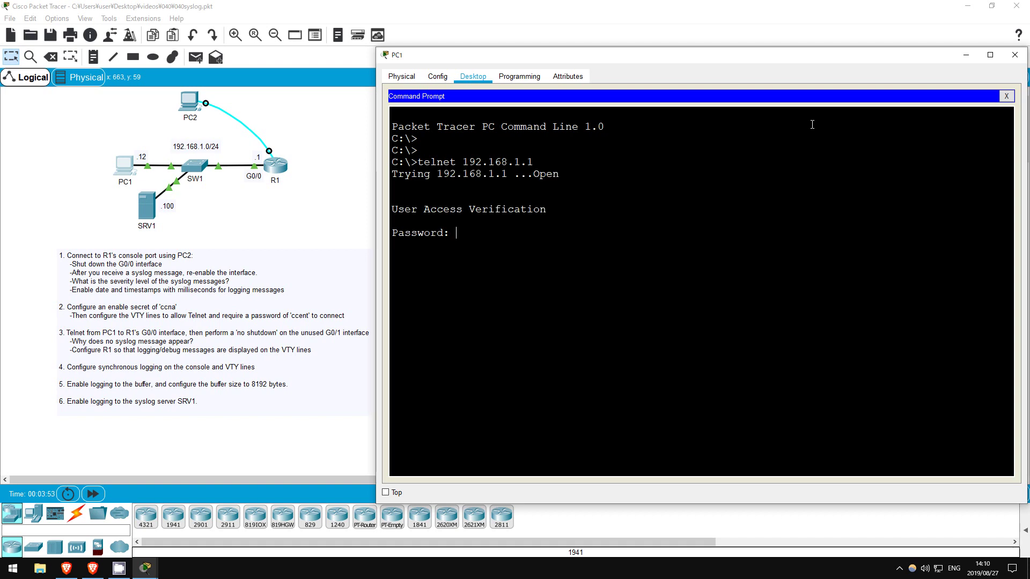
pyautogui.write('ccent')
pyautogui.press('Return')
pyautogui.press('Return')
pyautogui.press('Return')
pyautogui.press('Return')
pyautogui.press('Return')
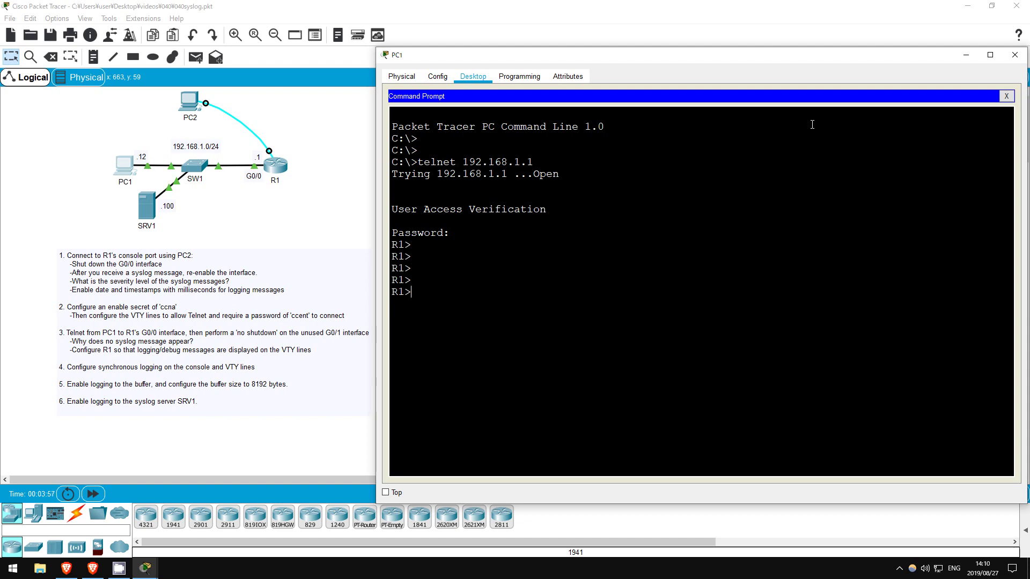
pyautogui.write('en')
pyautogui.press('Return')
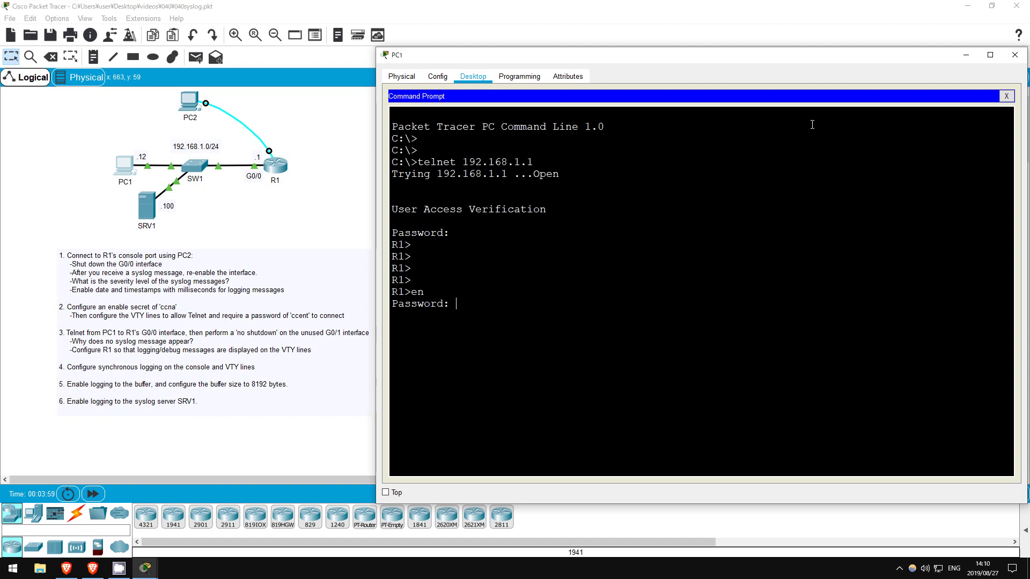
pyautogui.write('ccna')
# Enter global configuration and bring up interface G0/1 with no shut.
pyautogui.press('Return')
pyautogui.write('conf t')
pyautogui.press('Return')
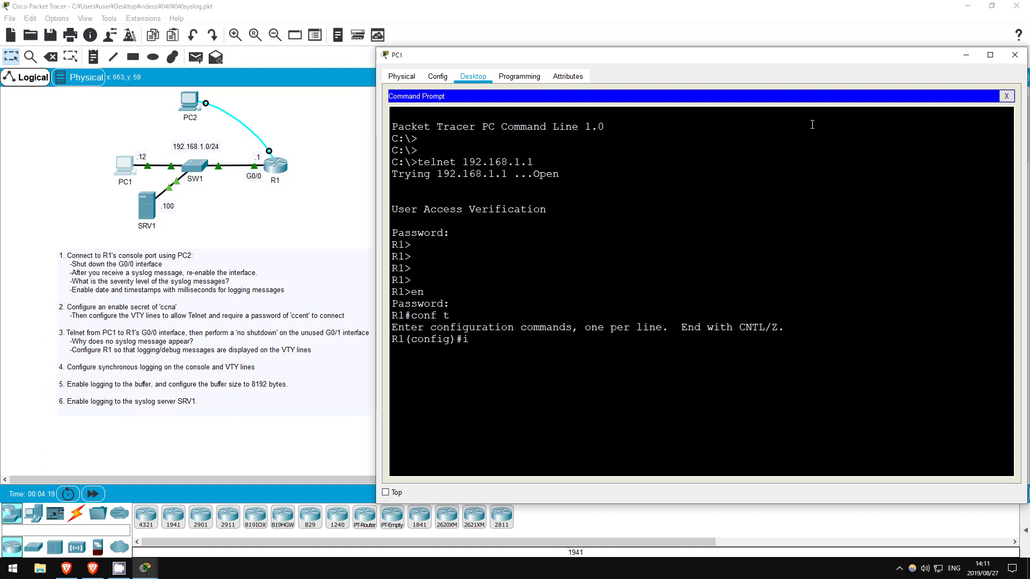
pyautogui.write('int g0/1')
pyautogui.press('Return')
pyautogui.write('no shut')
pyautogui.press('Return')
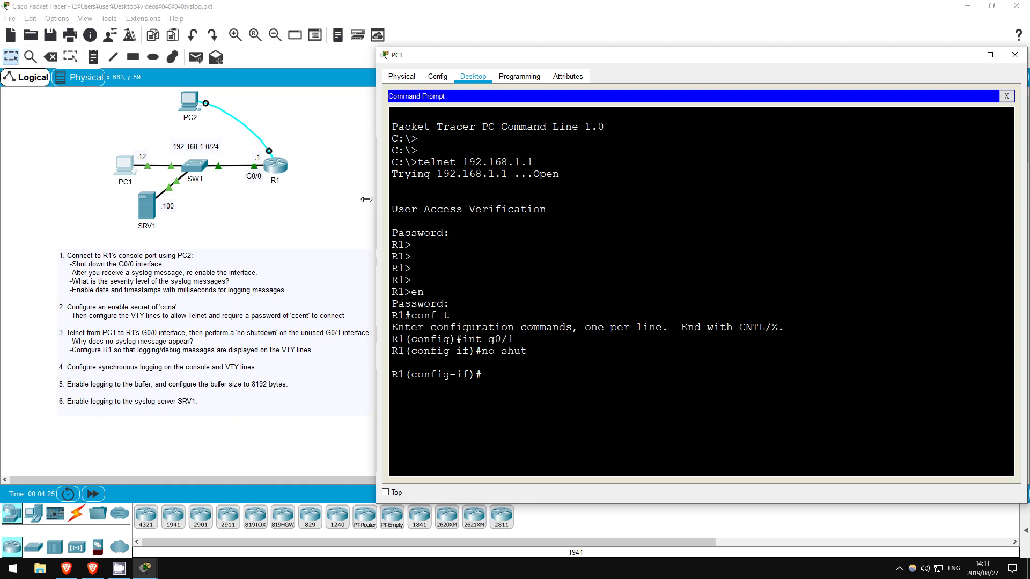
# Highlight the G0/1 LINK-5-CHANGED up message on PC2's console, then return to PC1's prompt.
pyautogui.click(316, 215)
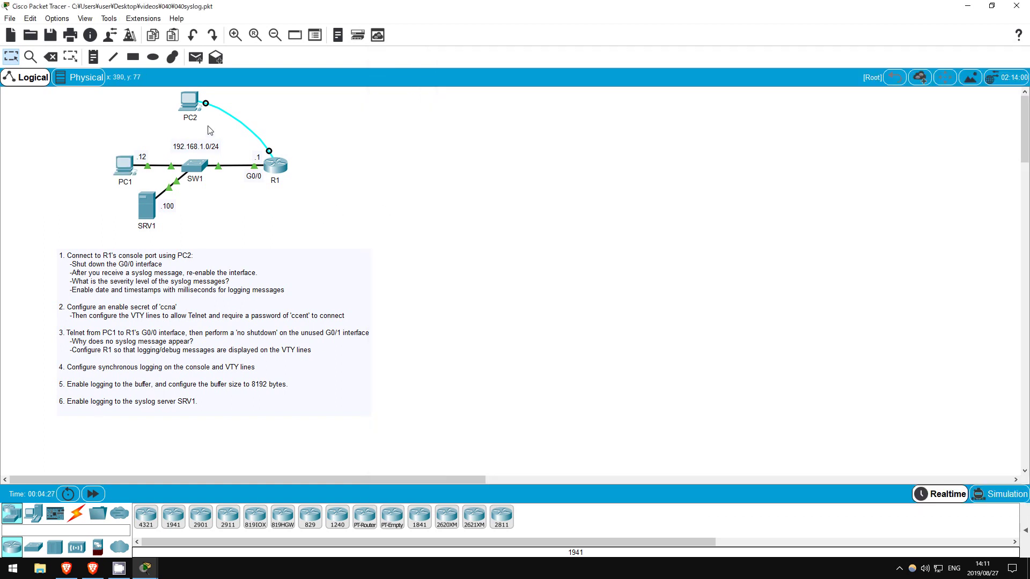
pyautogui.click(190, 101)
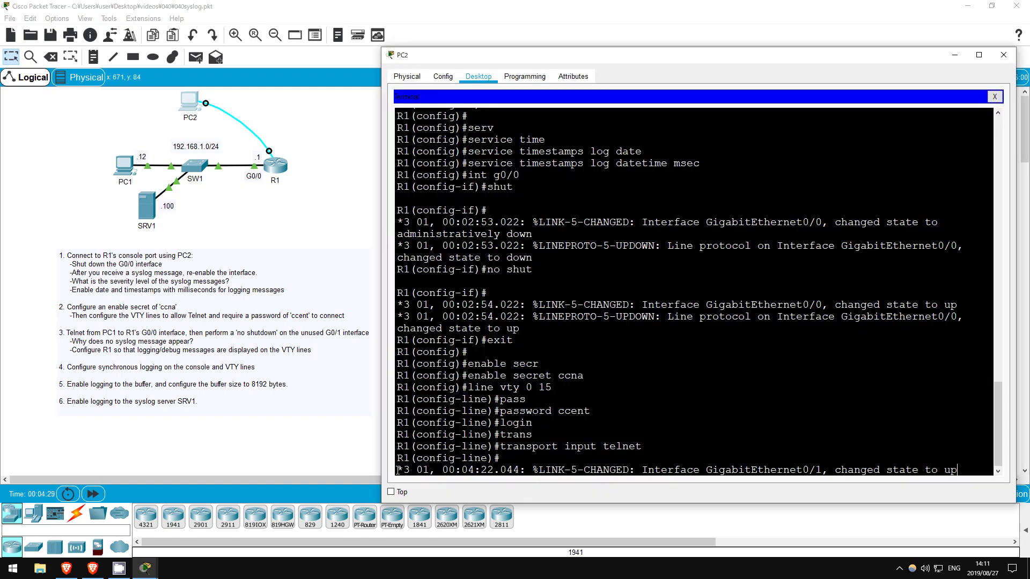
pyautogui.moveTo(397, 470); pyautogui.dragTo(957, 469)
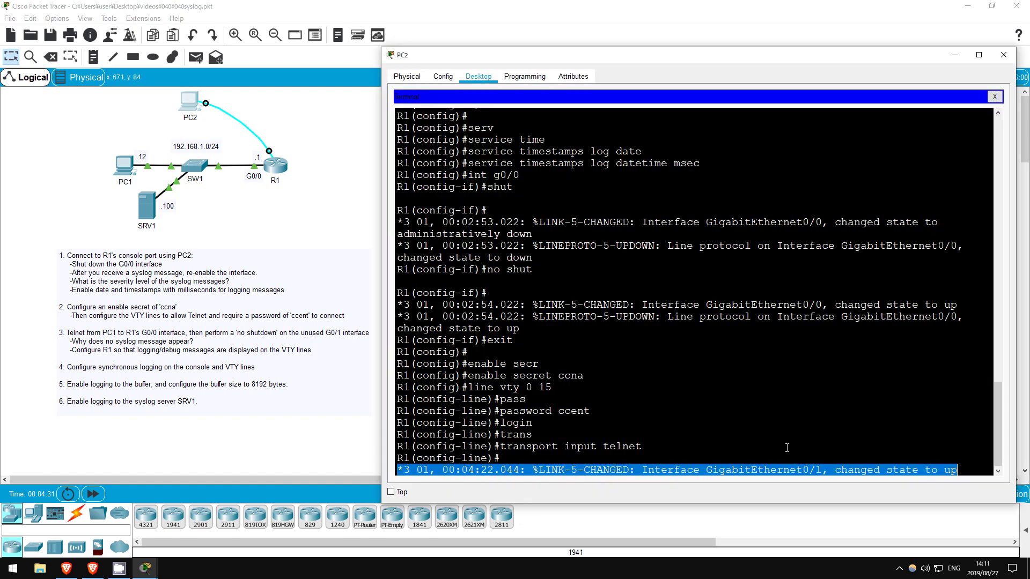
pyautogui.click(319, 219)
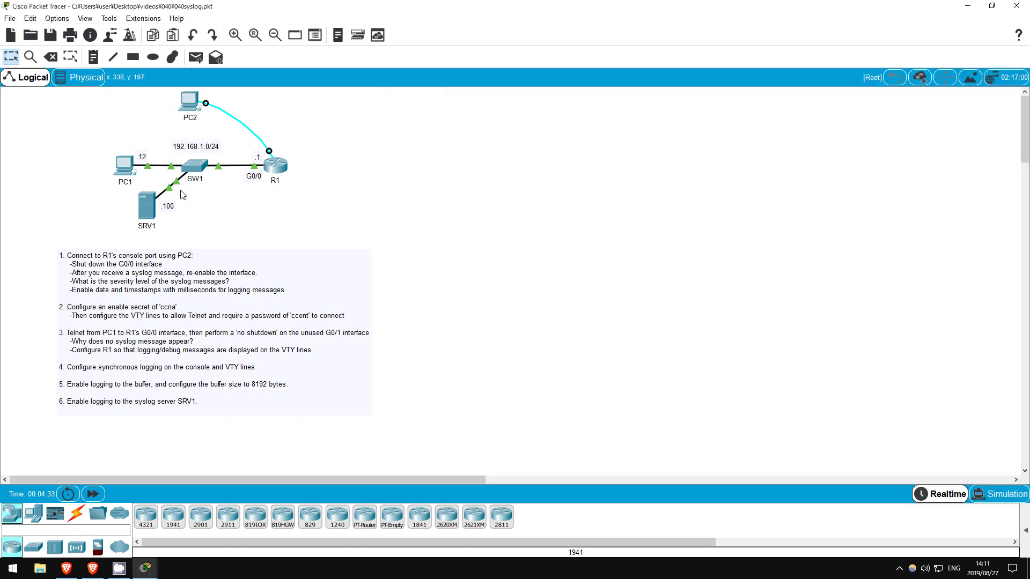
pyautogui.click(122, 166)
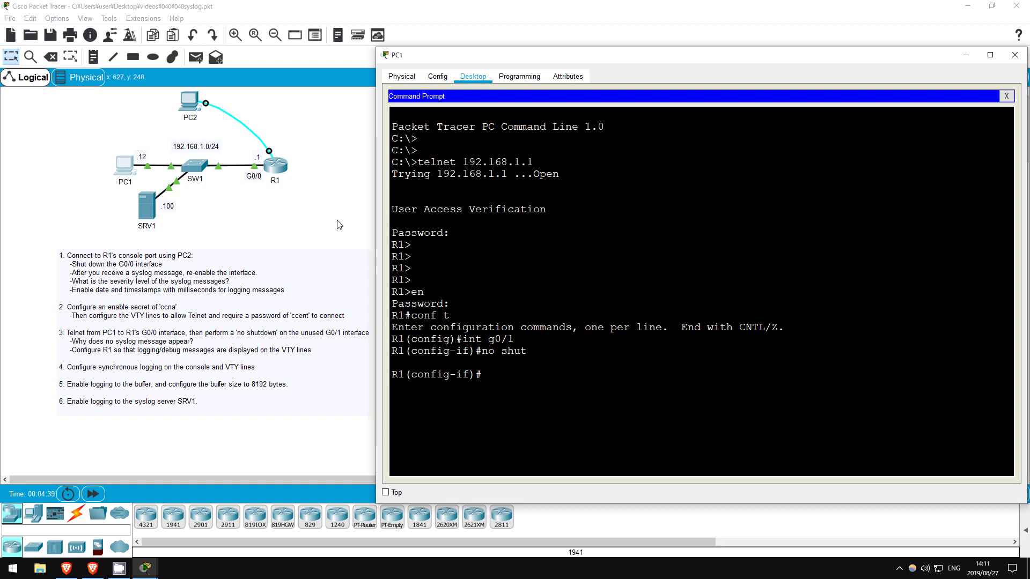
# Return to privileged mode and enable terminal monitor for the telnet session.
pyautogui.write('end')
pyautogui.press('Return')
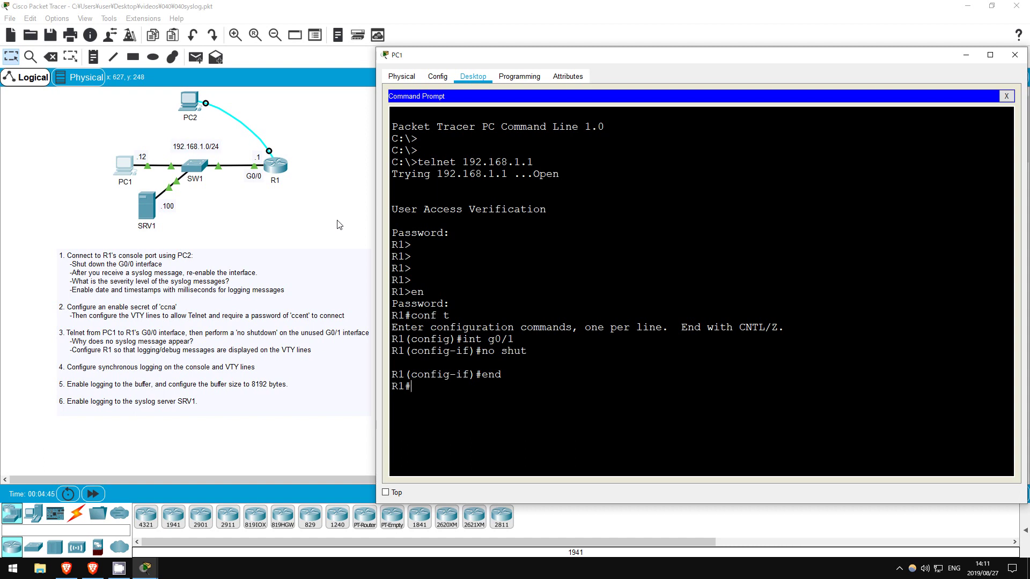
pyautogui.write('terminal monitor')
pyautogui.press('Return')
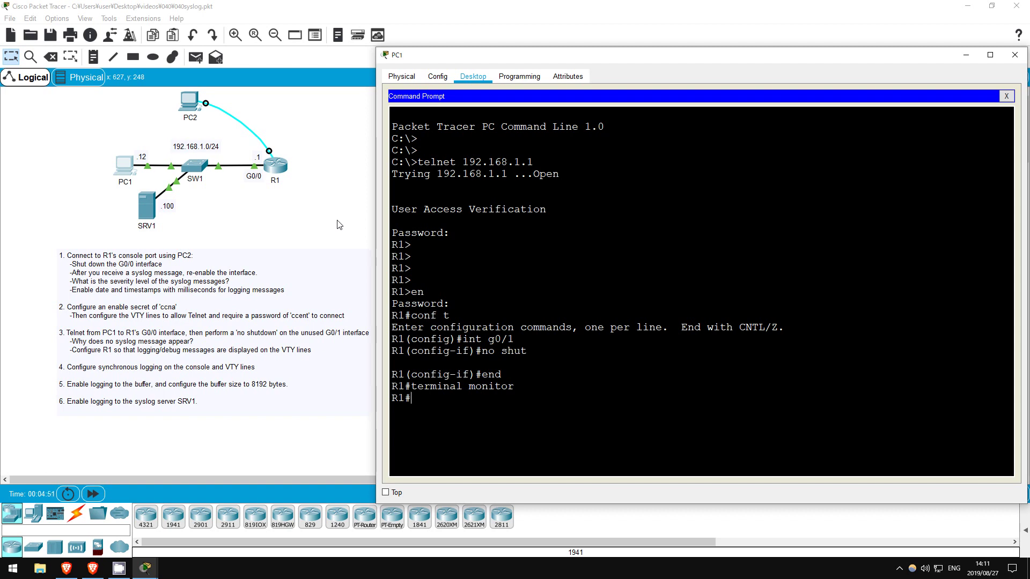
# Shut down interface G0/1 from global configuration.
pyautogui.write('conf t')
pyautogui.press('Return')
pyautogui.write('int g0/1')
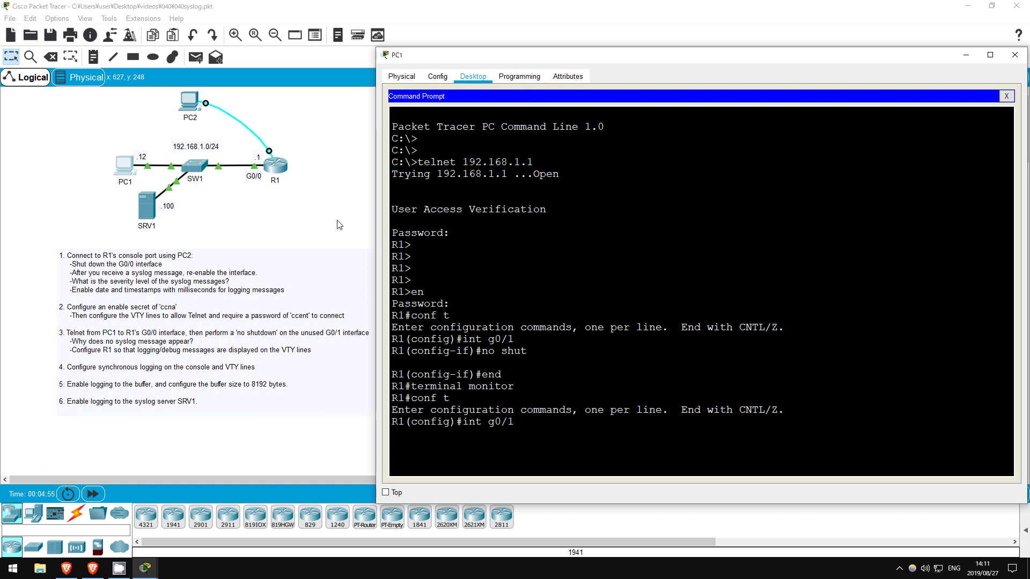
pyautogui.press('Return')
pyautogui.write('shut')
pyautogui.press('Tab')
pyautogui.press('Return')
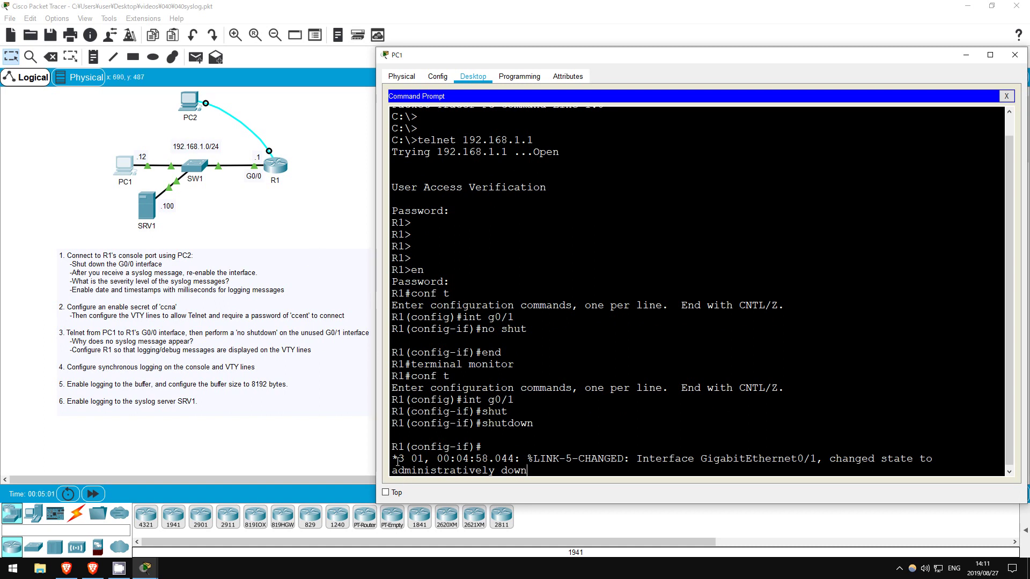
# Highlight G0/1's administratively down message in PC1's session, then exit interface configuration.
pyautogui.moveTo(394, 457); pyautogui.dragTo(568, 468)
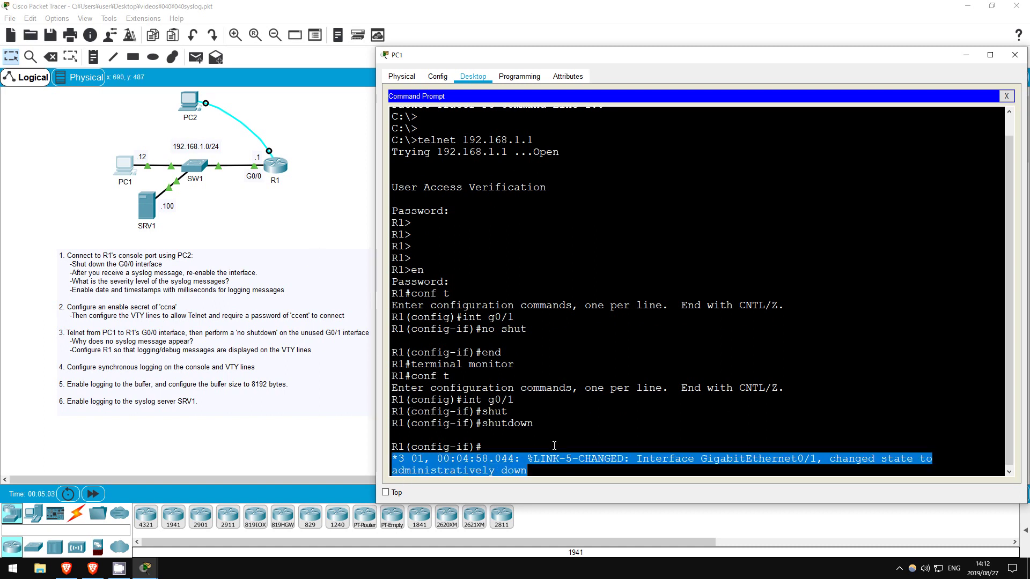
pyautogui.click(555, 446)
pyautogui.press('Return')
pyautogui.press('Return')
pyautogui.press('Return')
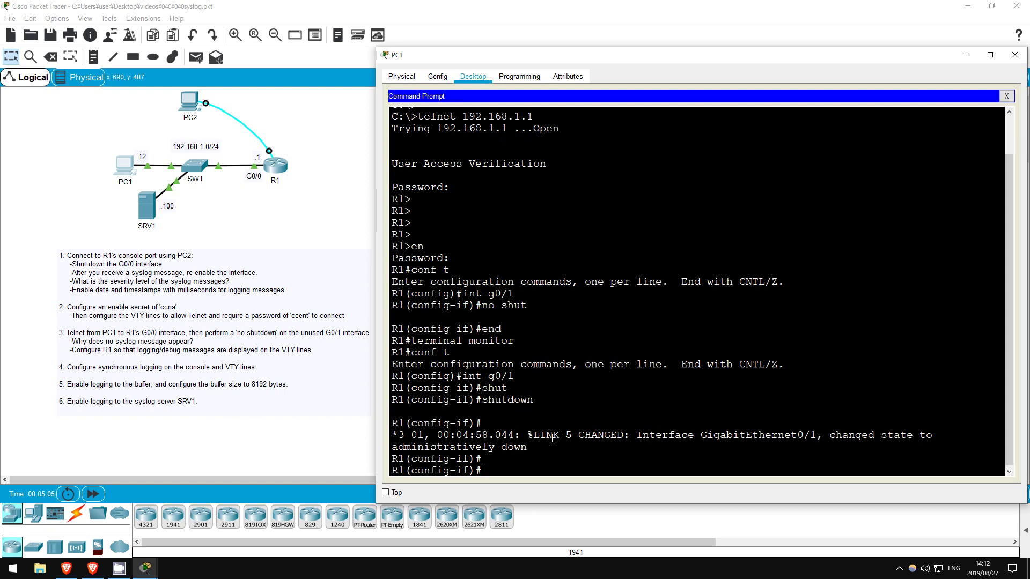
pyautogui.write('exit')
pyautogui.press('Return')
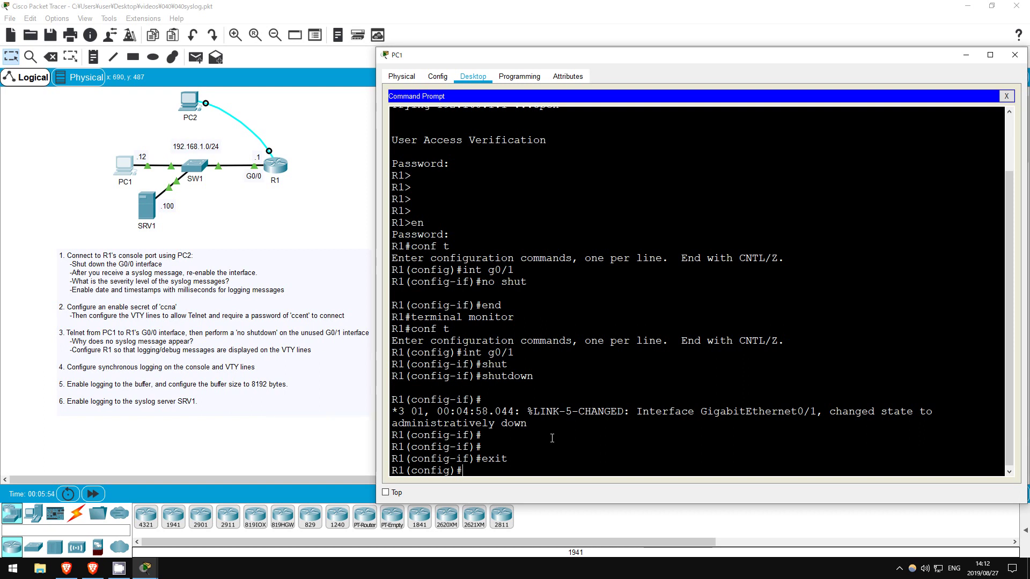
# Turn on logging synchronous for console line 0.
pyautogui.write('line con 0')
pyautogui.press('Return')
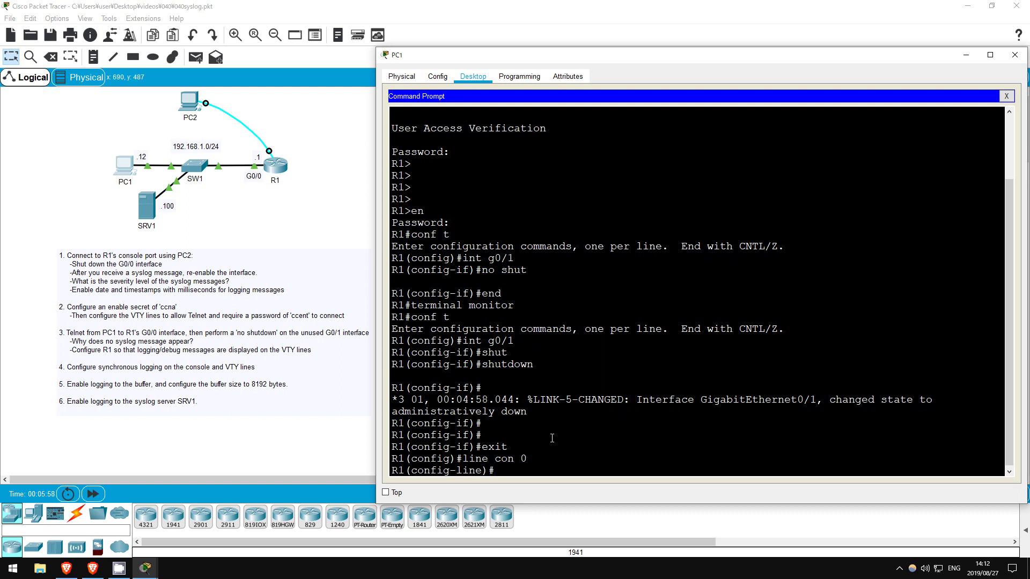
pyautogui.write('logg')
pyautogui.press('Tab')
pyautogui.write('sync')
pyautogui.press('Tab')
pyautogui.press('Return')
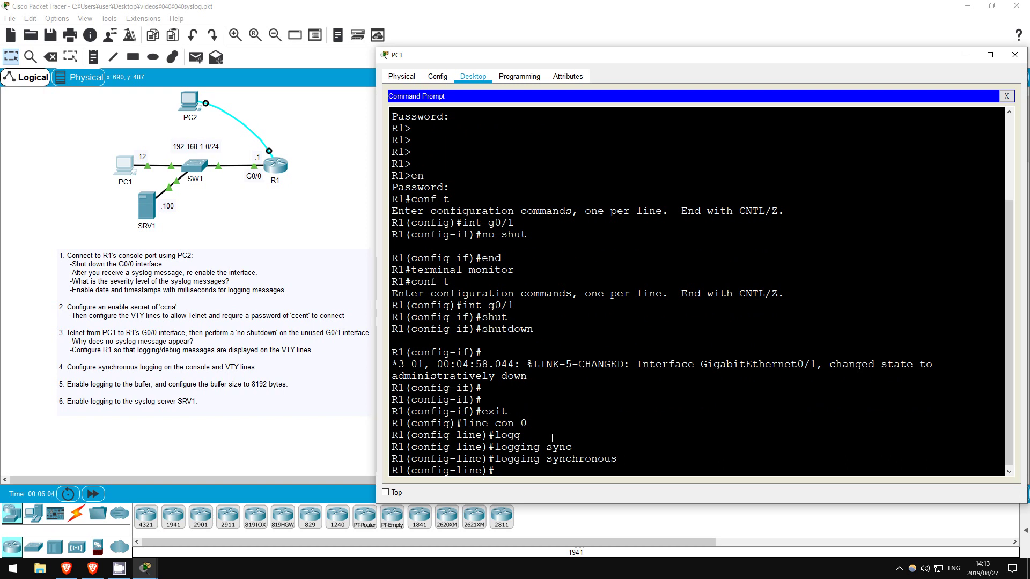
# Turn on logging synchronous for VTY lines 0 15 and exit line configuration.
pyautogui.write('line vty 0 15')
pyautogui.press('Return')
pyautogui.write('log')
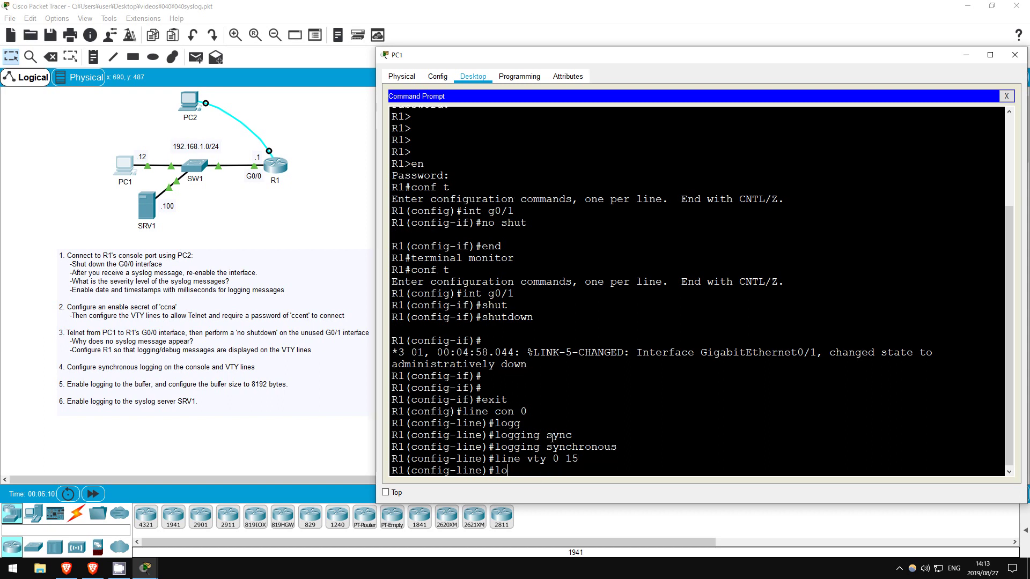
pyautogui.press('Tab')
pyautogui.write('g')
pyautogui.press('Tab')
pyautogui.write('sync')
pyautogui.press('Tab')
pyautogui.press('Return')
pyautogui.write('exit')
pyautogui.press('Return')
pyautogui.press('Return')
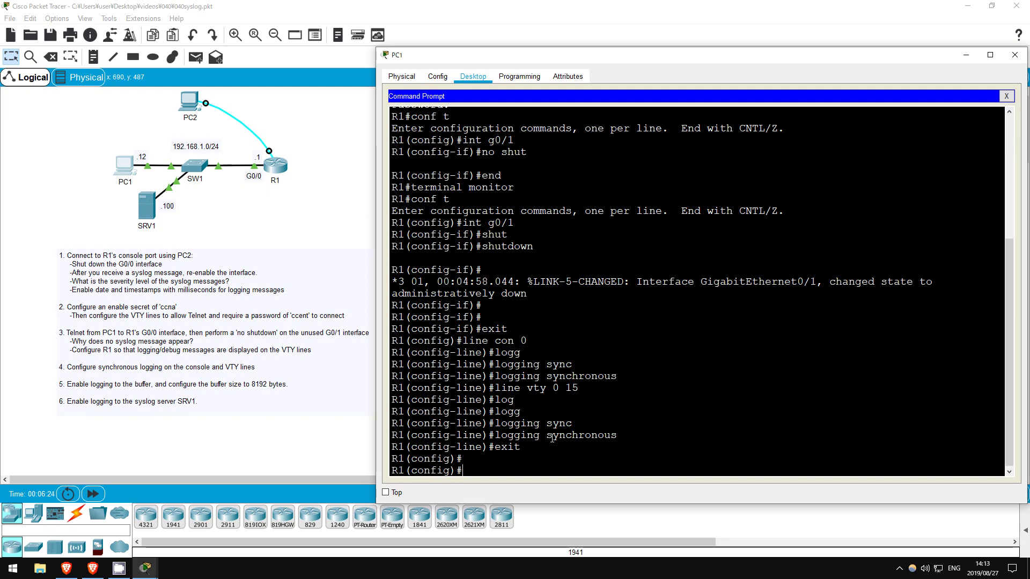
# Check R1's logging status and note that buffer logging is disabled.
pyautogui.write('do sh logg')
pyautogui.press('Return')
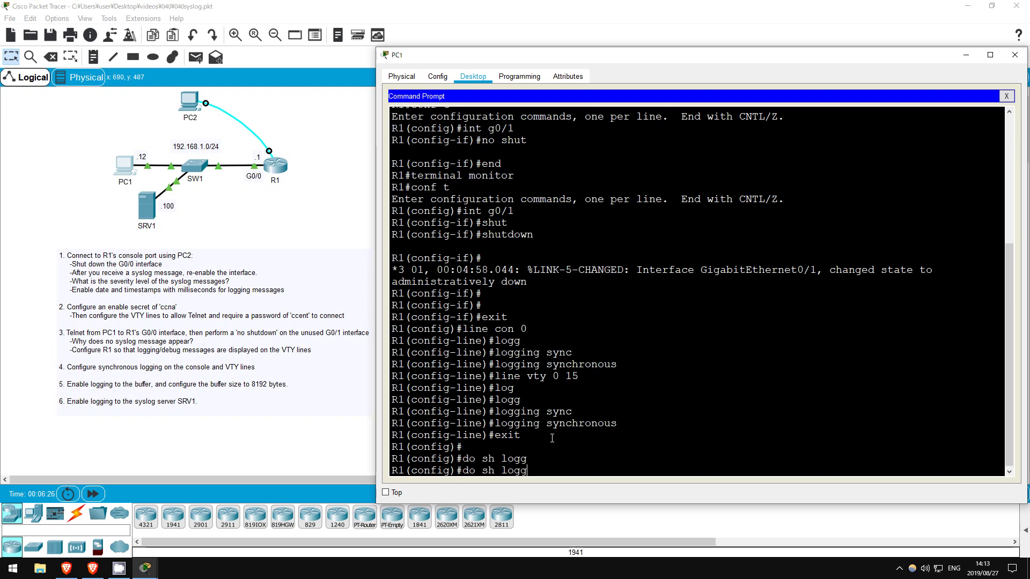
pyautogui.press('space')
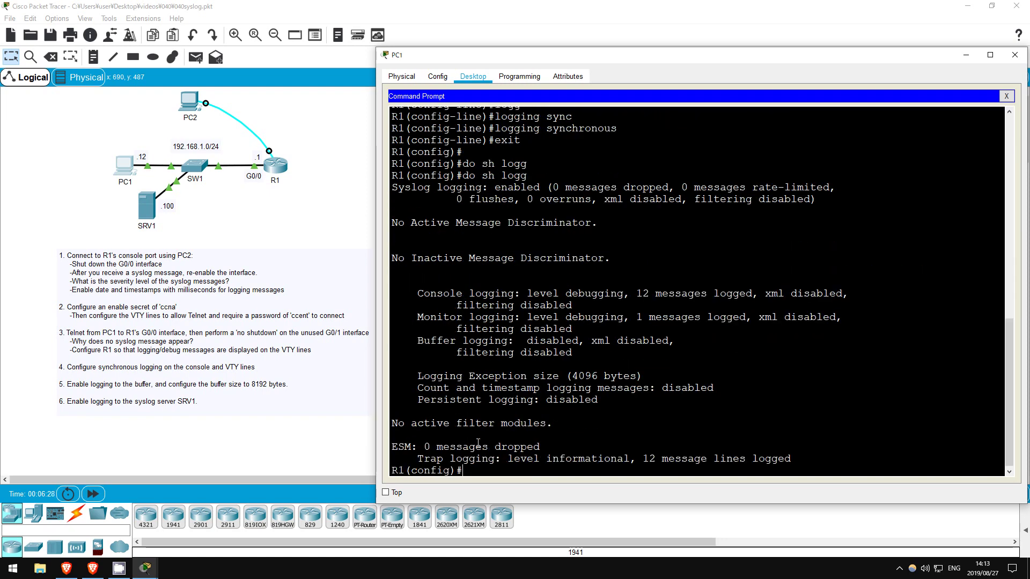
pyautogui.moveTo(418, 340); pyautogui.dragTo(730, 341)
pyautogui.click(485, 470)
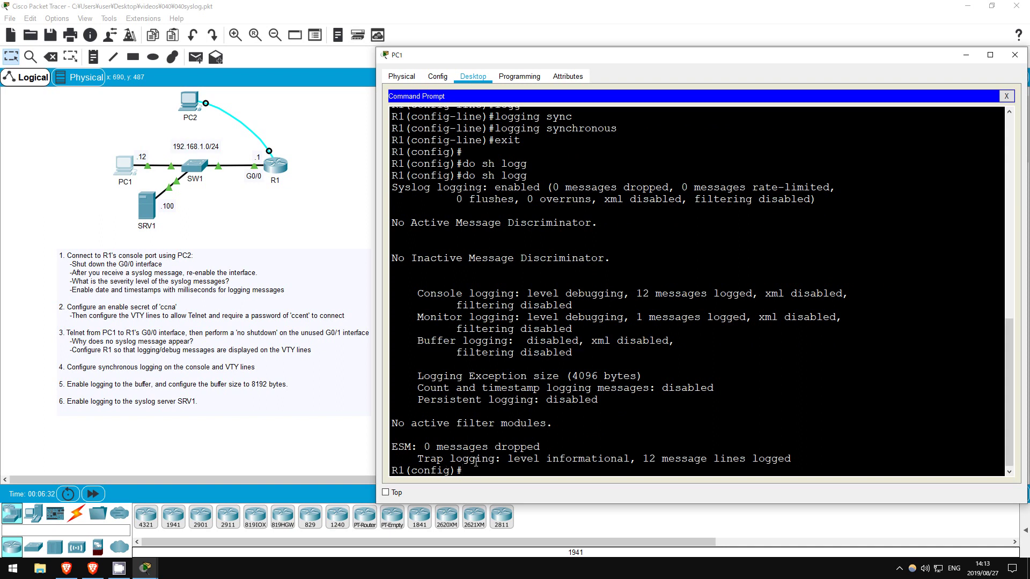
# Enable 'logging buffered' and confirm the log buffer shows 4096 bytes.
pyautogui.write('logg')
pyautogui.press('Tab')
pyautogui.write('buff')
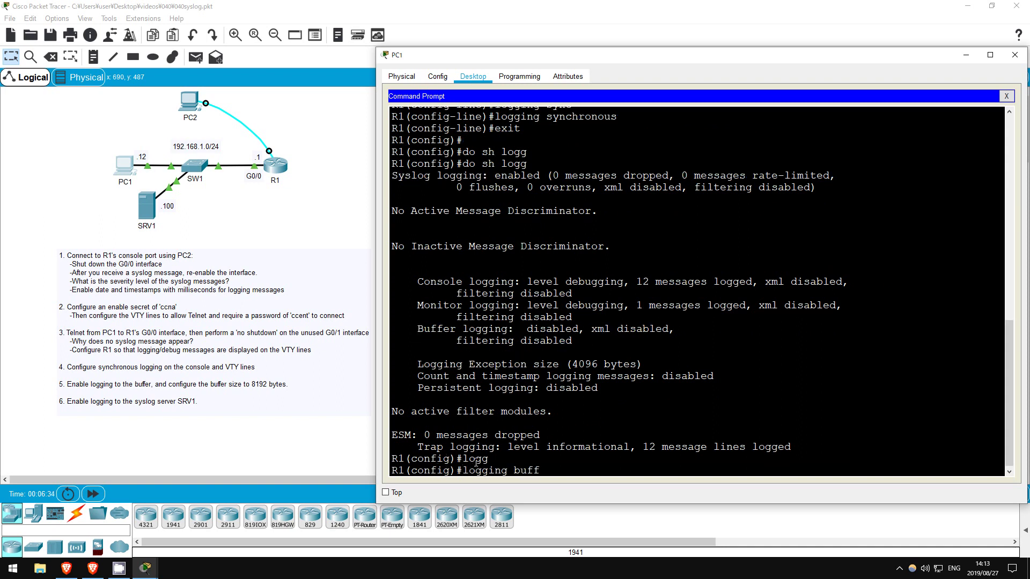
pyautogui.press('Tab')
pyautogui.press('Return')
pyautogui.write('do s')
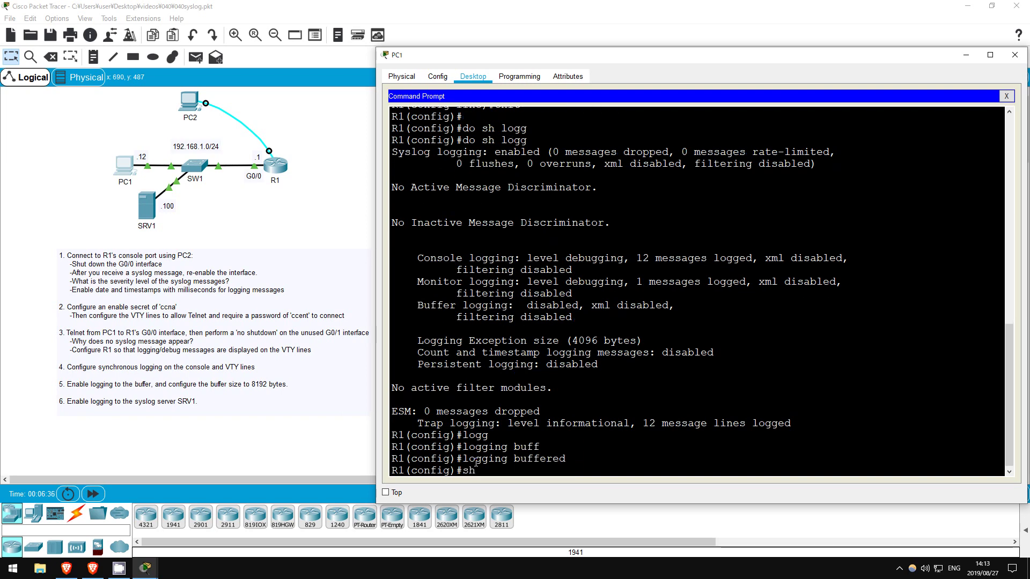
pyautogui.write('h logg')
pyautogui.press('Tab')
pyautogui.press('Return')
pyautogui.press('space')
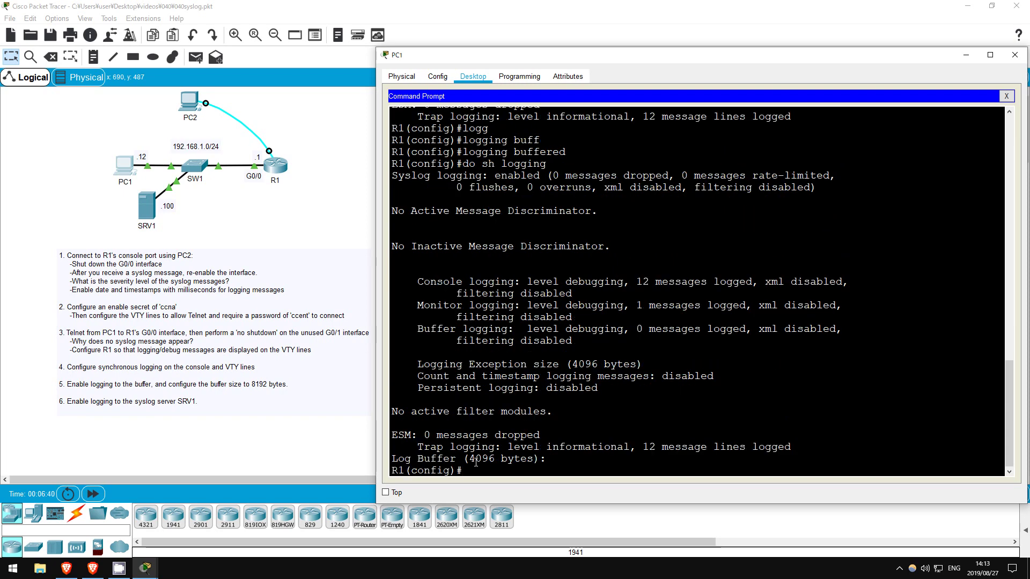
pyautogui.moveTo(391, 459); pyautogui.dragTo(551, 459)
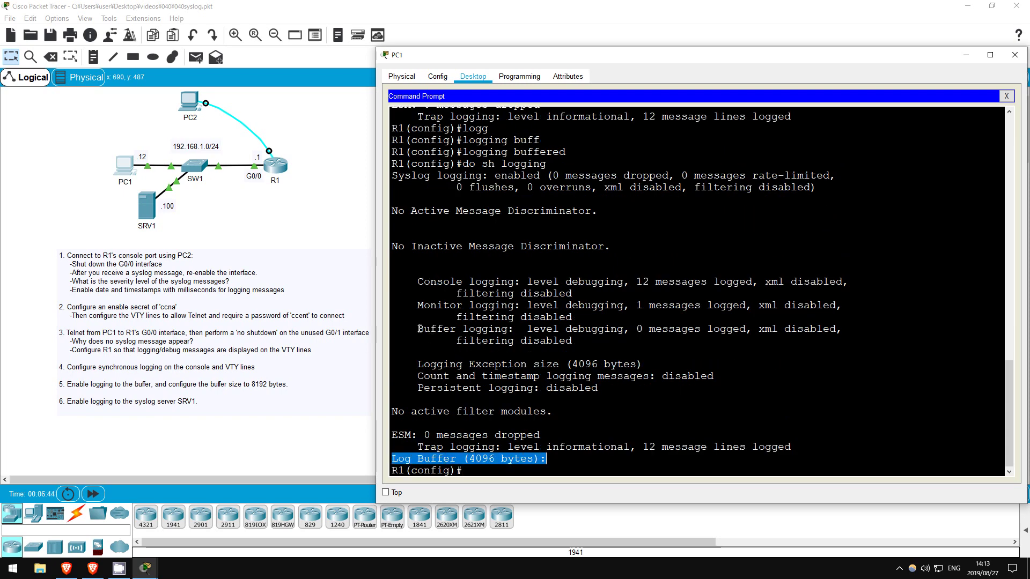
pyautogui.moveTo(418, 329); pyautogui.dragTo(868, 339)
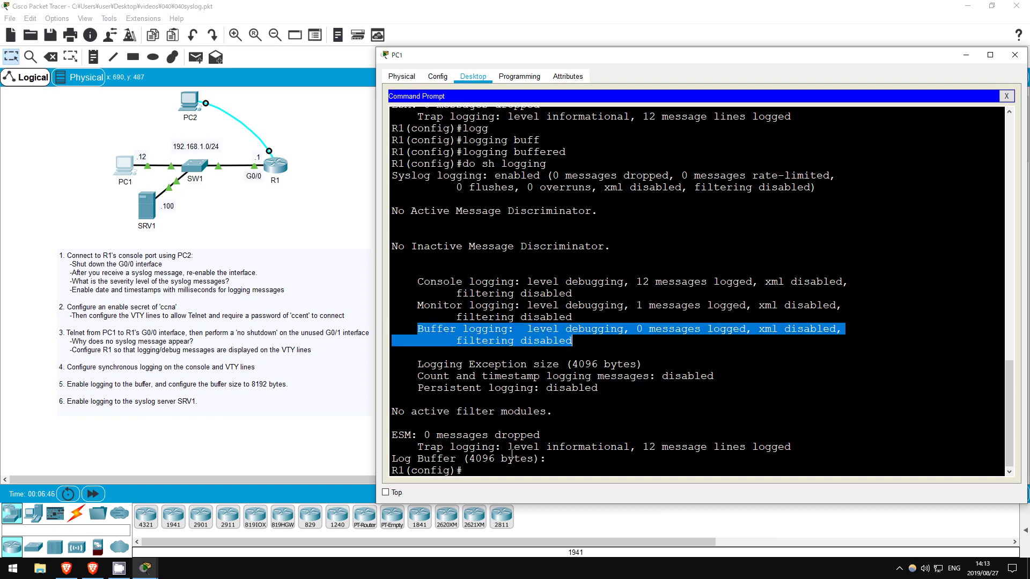
pyautogui.click(479, 468)
# Set 'logging buffered 8192' and verify show logging reports Log Buffer (8192 bytes).
pyautogui.write('logg')
pyautogui.press('Tab')
pyautogui.write('buff')
pyautogui.press('Tab')
pyautogui.write('8192')
pyautogui.press('Return')
pyautogui.write('do sh logg')
pyautogui.press('Tab')
pyautogui.press('Return')
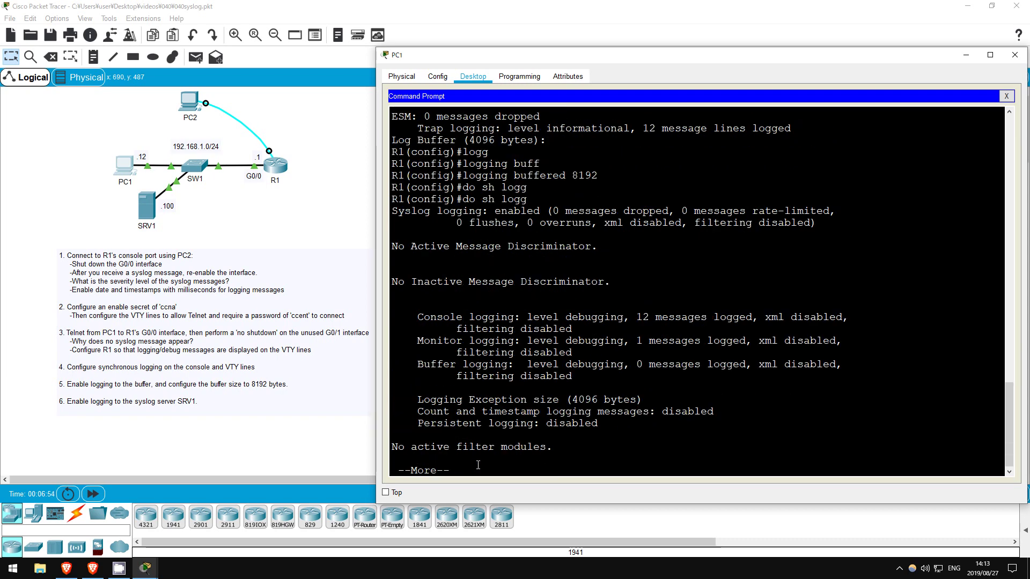
pyautogui.press('space')
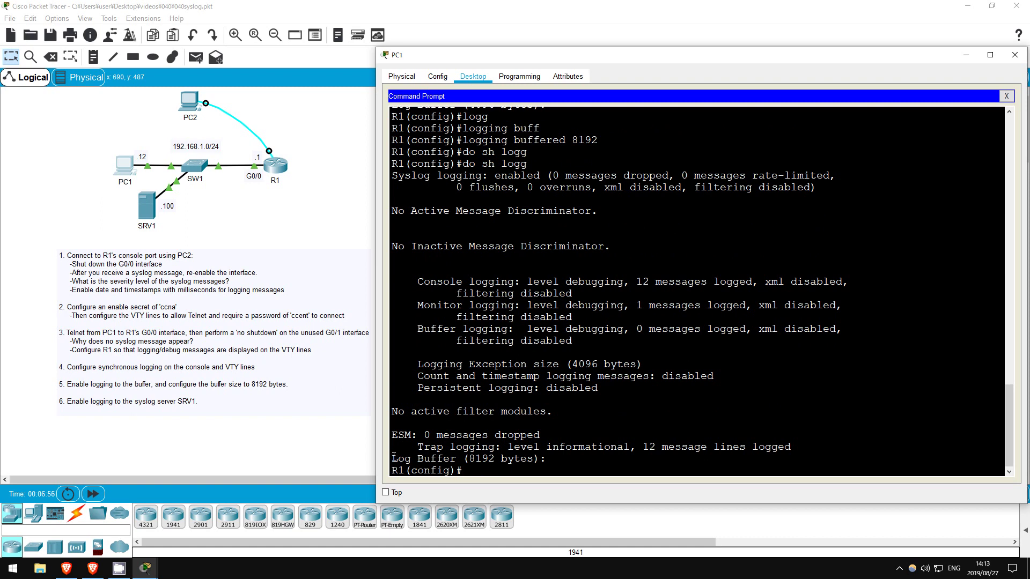
pyautogui.moveTo(393, 457); pyautogui.dragTo(536, 462)
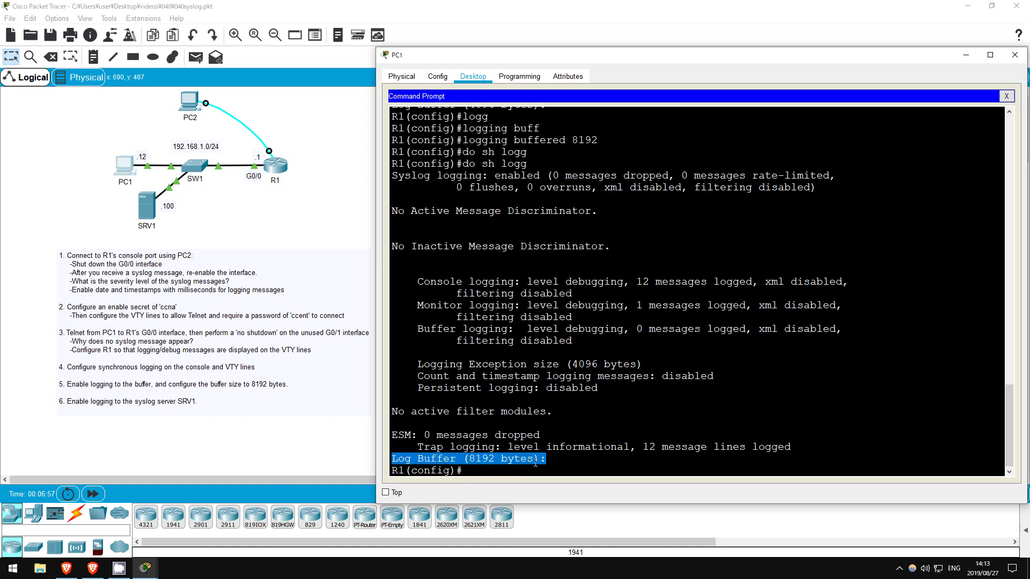
# Enter 'logging 192.168.1.100' on R1 and verify the Logging to 192.168.1.100 line.
pyautogui.click(477, 471)
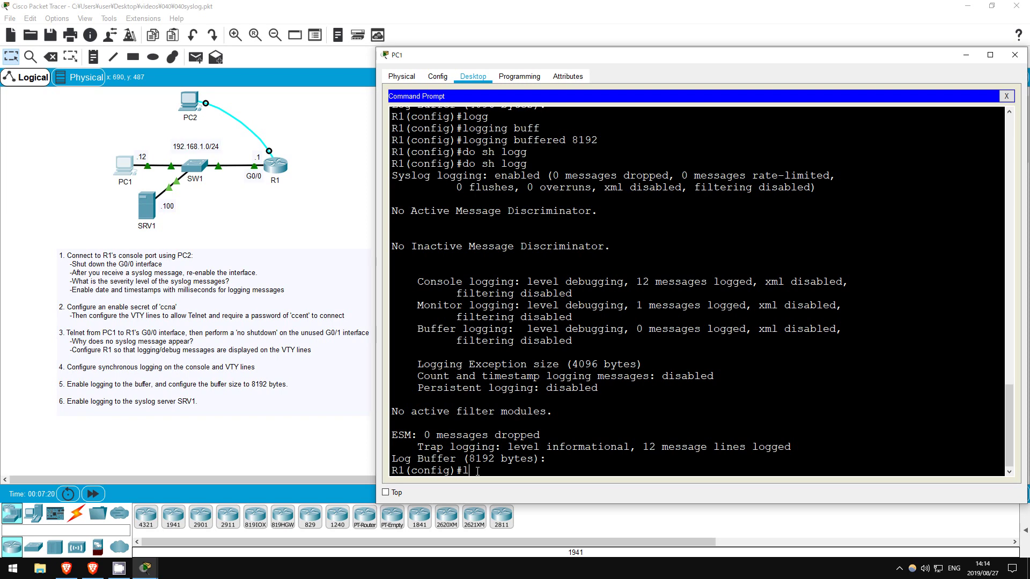
pyautogui.write('logging ?')
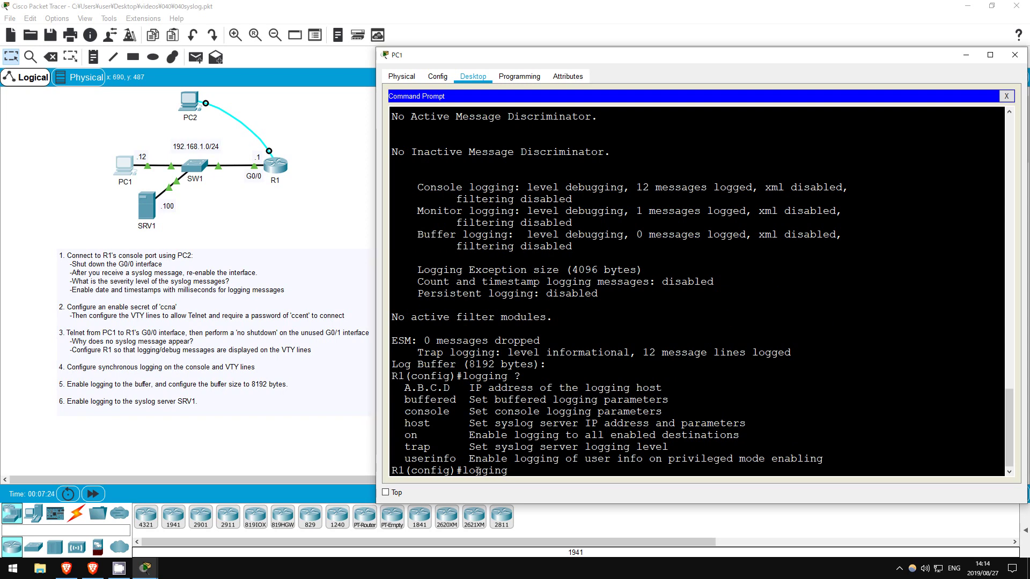
pyautogui.write('host ?')
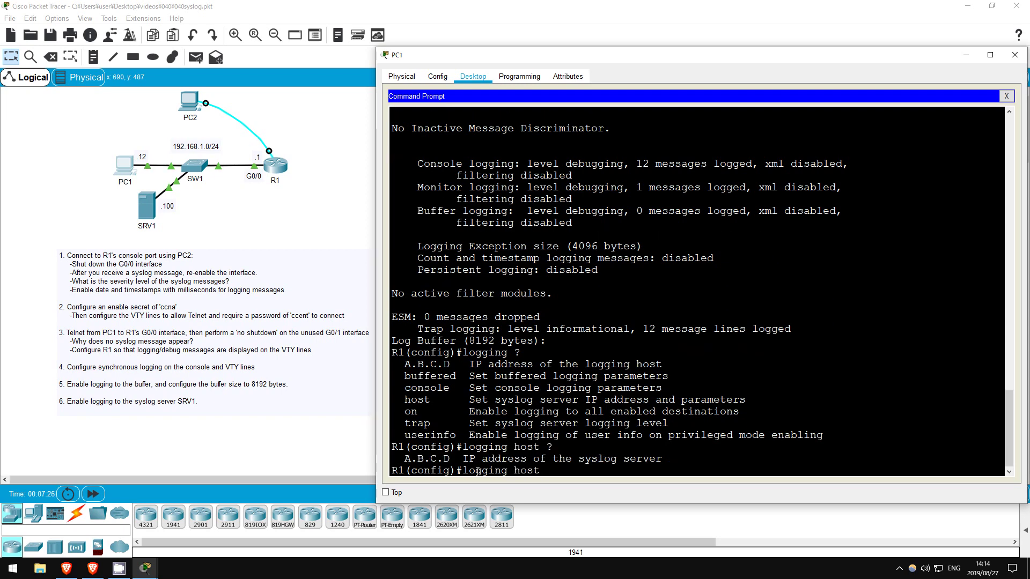
pyautogui.press('BackSpace')
pyautogui.press('BackSpace')
pyautogui.press('BackSpace')
pyautogui.press('BackSpace')
pyautogui.press('BackSpace')
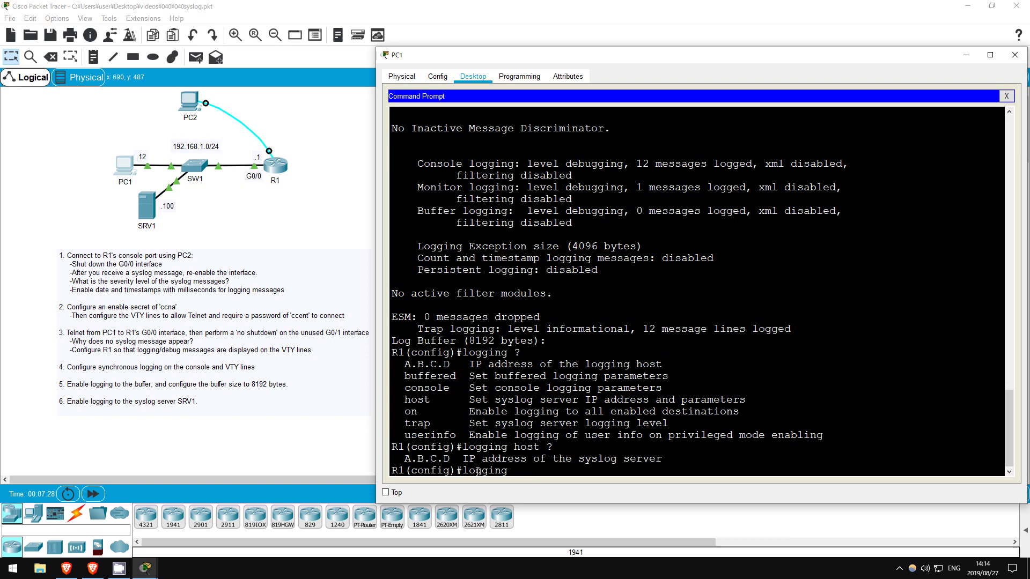
pyautogui.write('192.168.1.100')
pyautogui.press('Return')
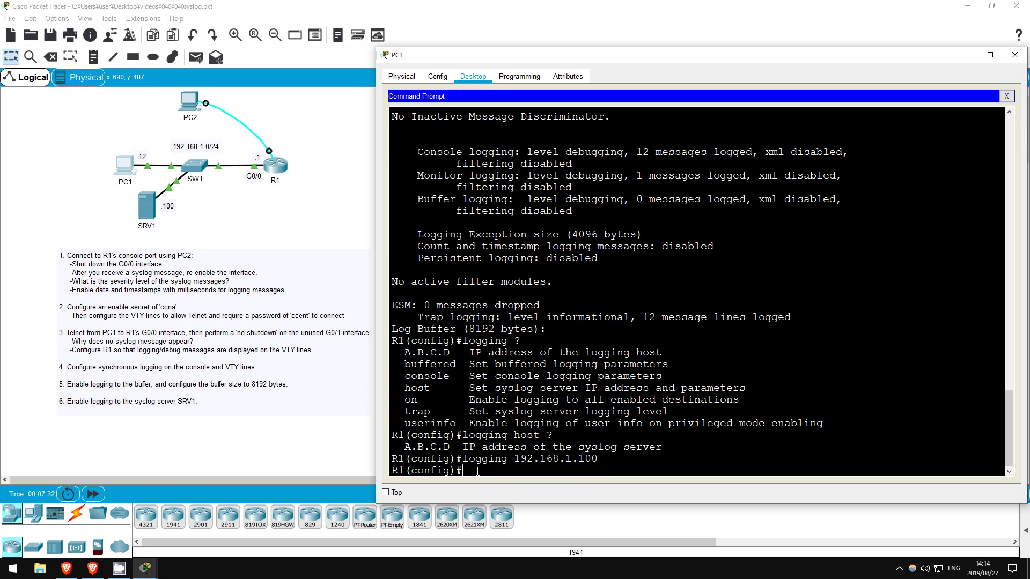
pyautogui.write('do sh logg')
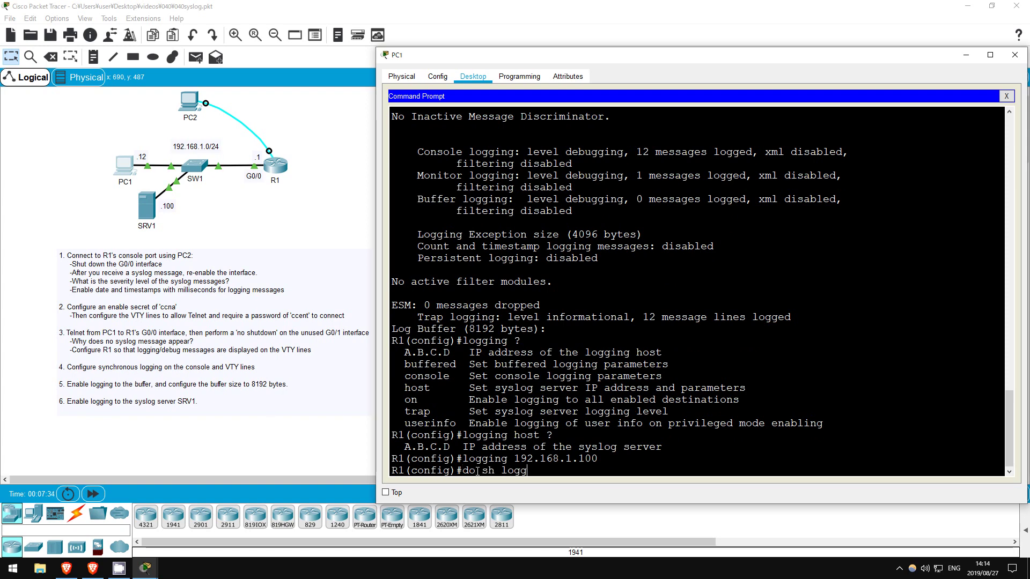
pyautogui.press('Return')
pyautogui.press('space')
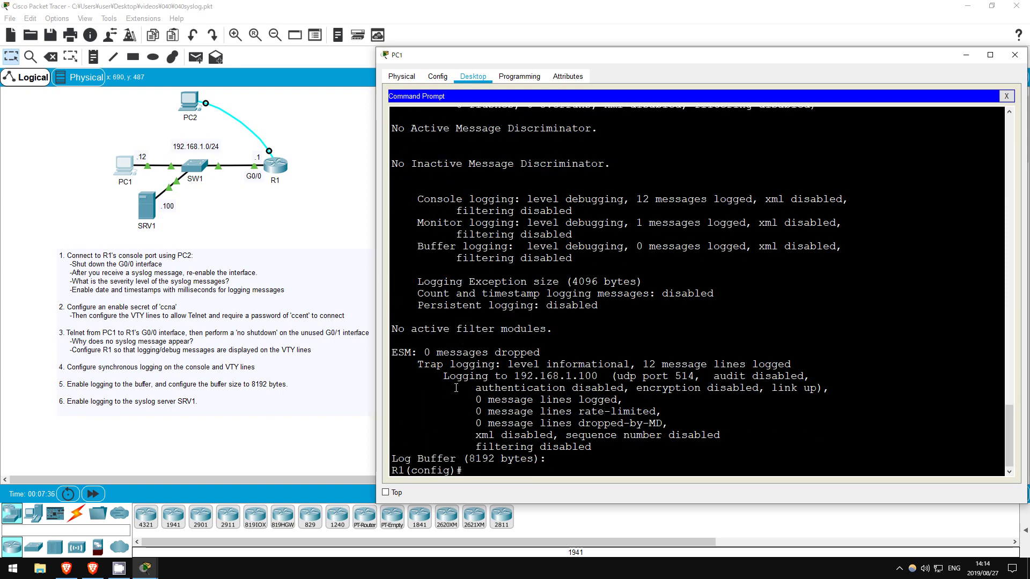
pyautogui.moveTo(443, 376); pyautogui.dragTo(611, 376)
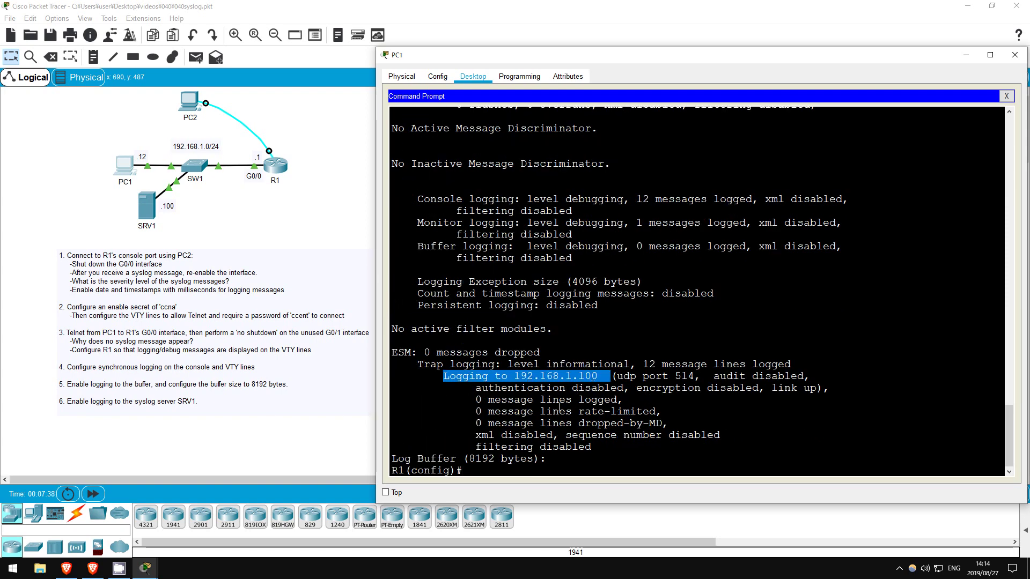
pyautogui.click(495, 474)
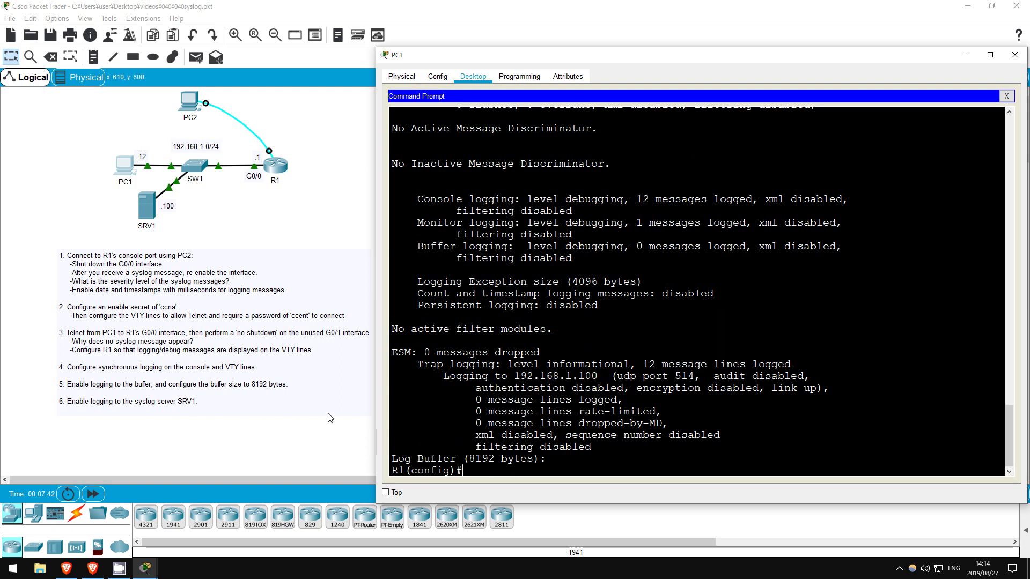
# On interface g0/1, issue 'shut' and 'no shut' twice to trigger LINK-5-CHANGED messages.
pyautogui.write('int g0/1')
pyautogui.press('Return')
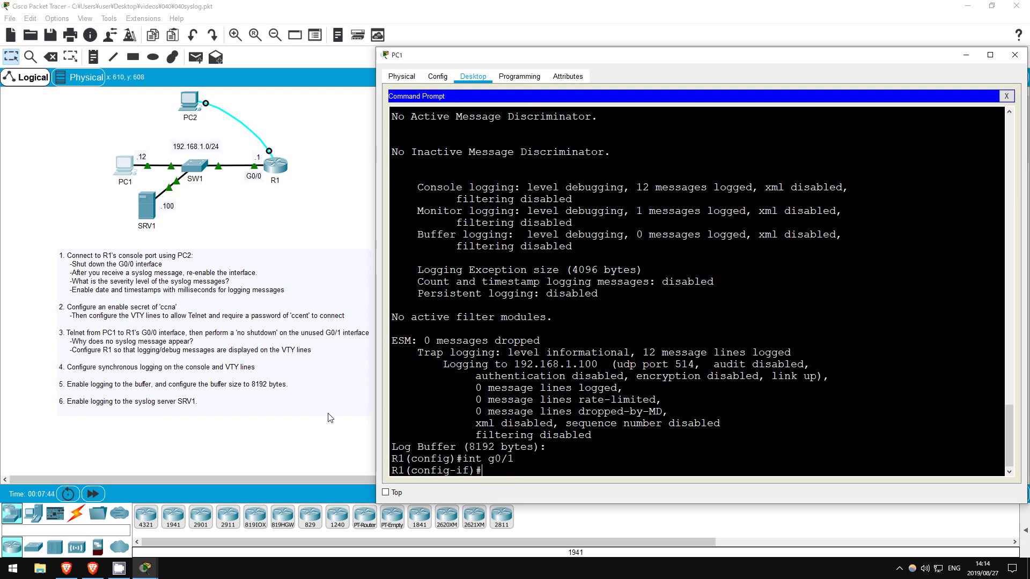
pyautogui.press('BackSpace')
pyautogui.write('shut')
pyautogui.press('Return')
pyautogui.write('no shut')
pyautogui.press('Return')
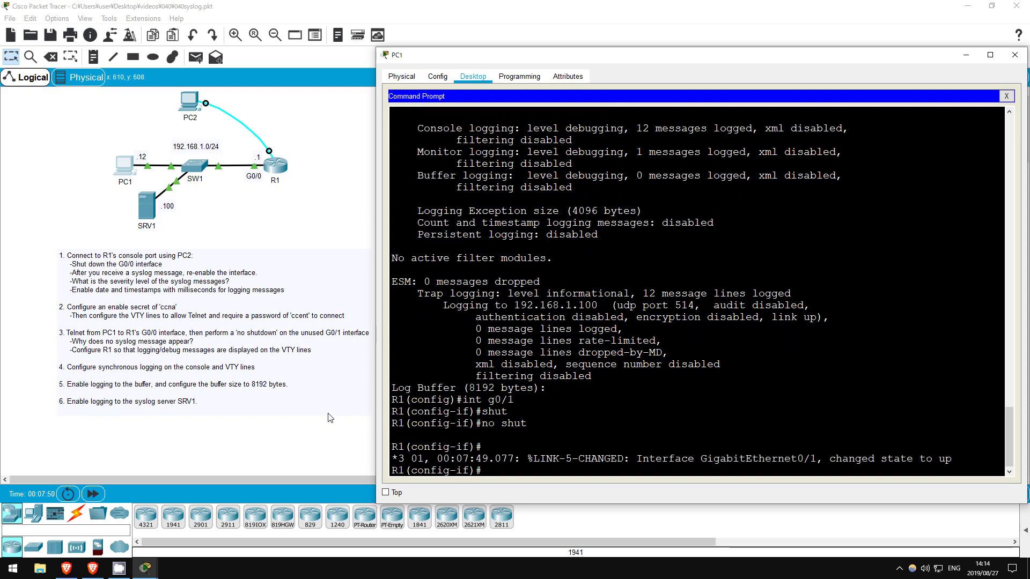
pyautogui.write('shut')
pyautogui.press('Return')
pyautogui.write('no sh')
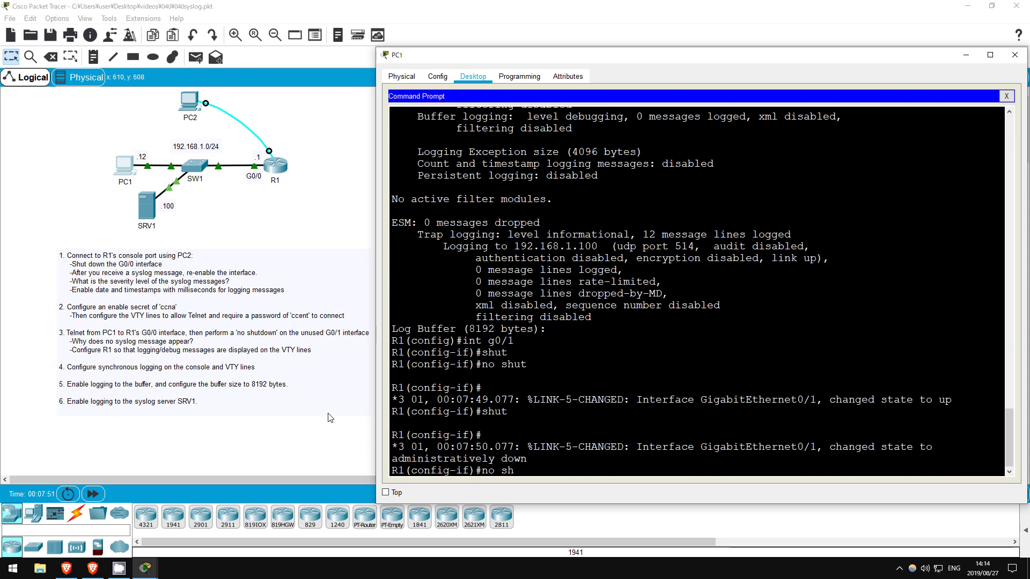
pyautogui.write('ut')
pyautogui.press('Return')
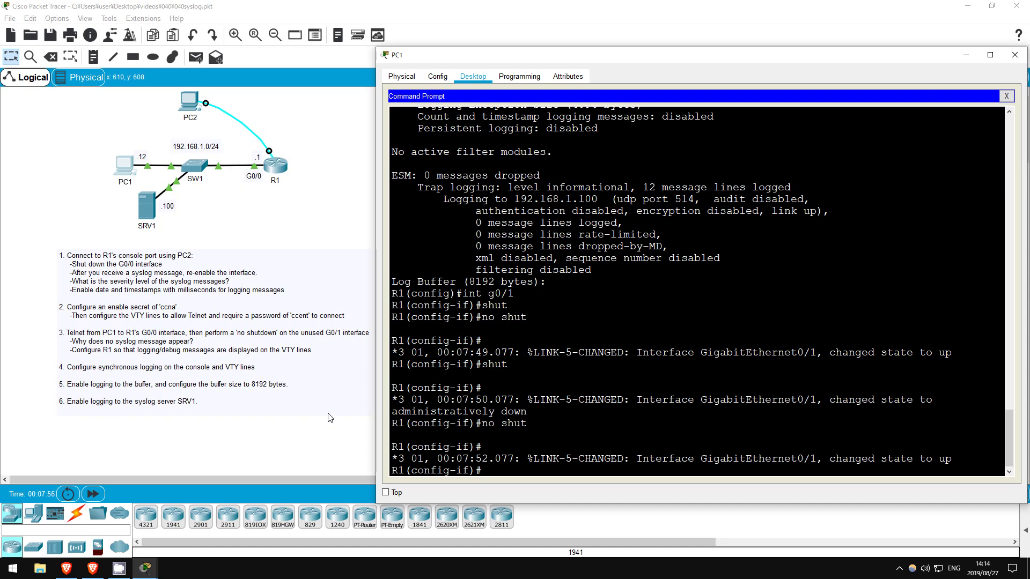
# Open SRV1's Services > SYSLOG page and review the two LINK-5-CHANGED entries from 192.168.1.1.
pyautogui.click(274, 211)
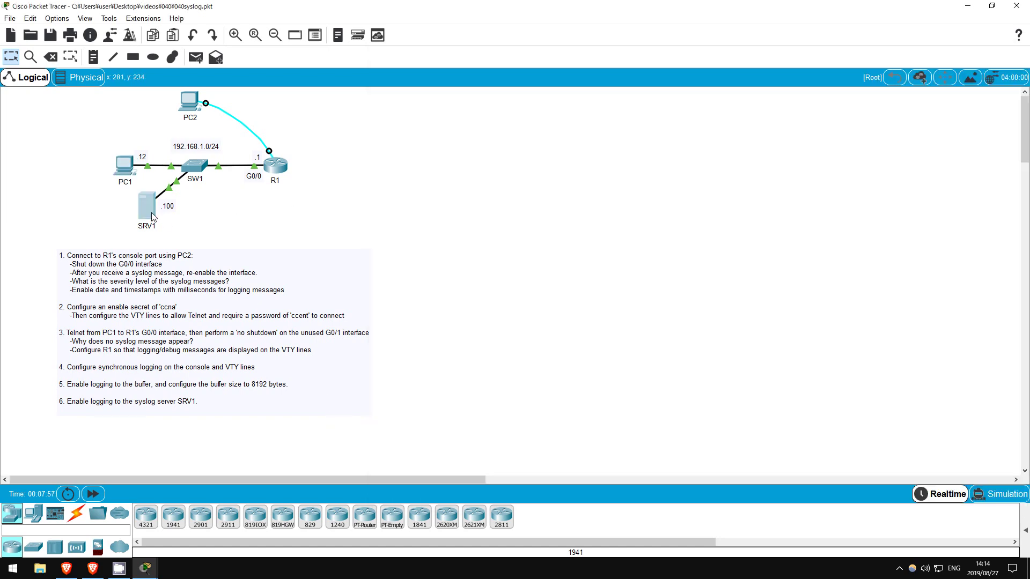
pyautogui.click(152, 212)
pyautogui.click(384, 103)
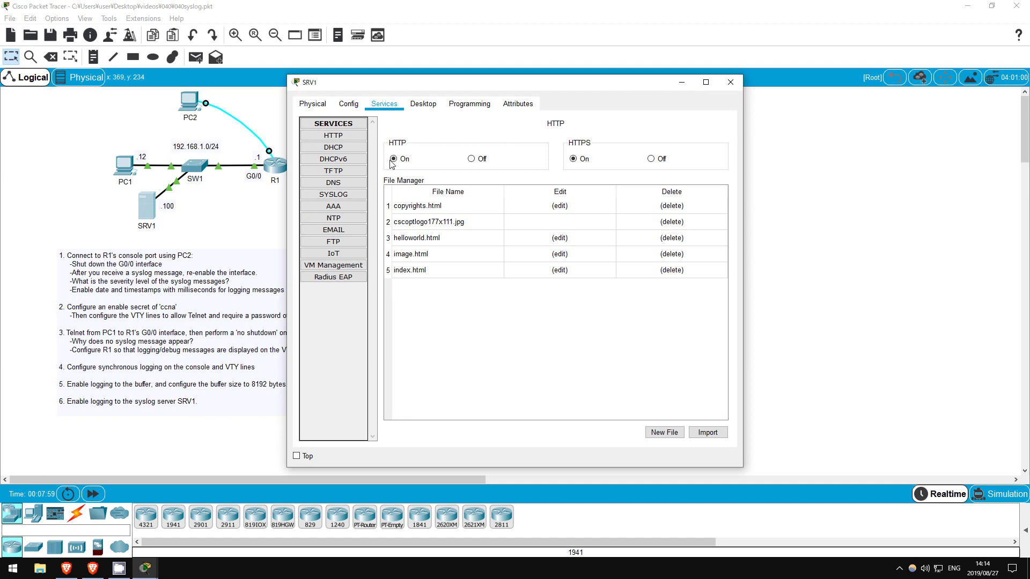
pyautogui.click(353, 198)
pyautogui.click(495, 185)
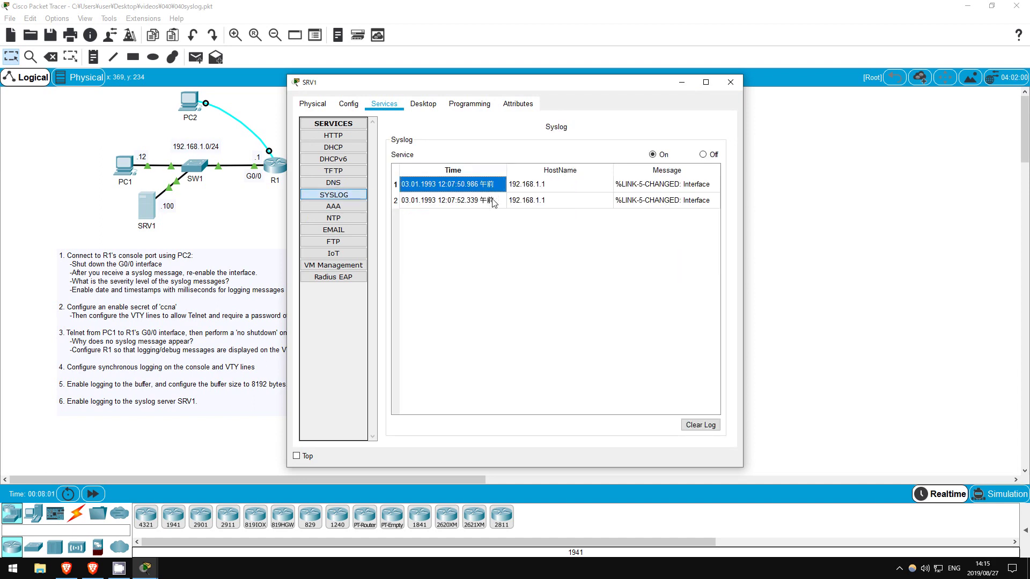
pyautogui.click(639, 187)
pyautogui.click(646, 203)
pyautogui.click(590, 296)
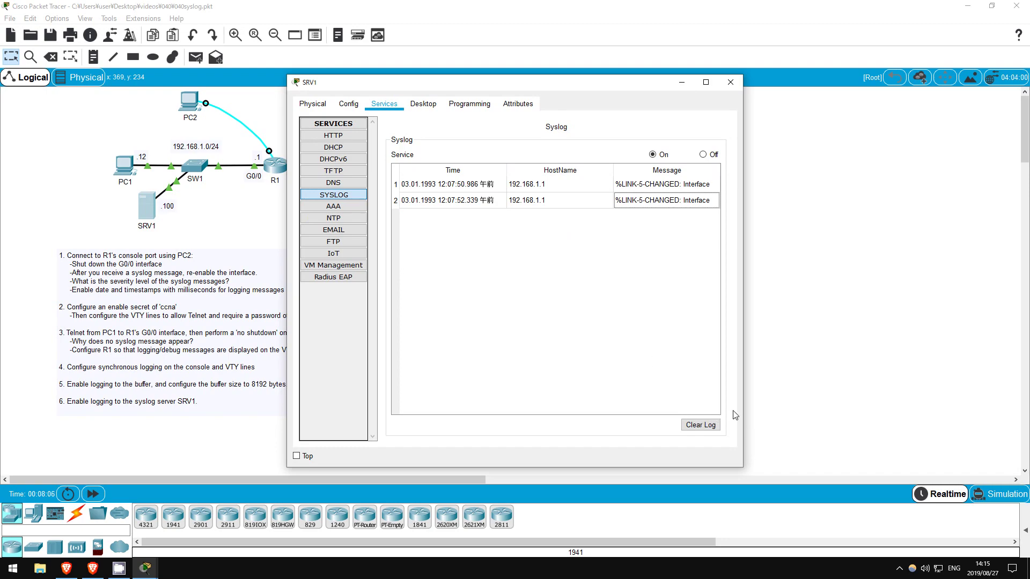
# Close SRV1's device window with Alt+F4.
pyautogui.hotkey('alt', 'F4')
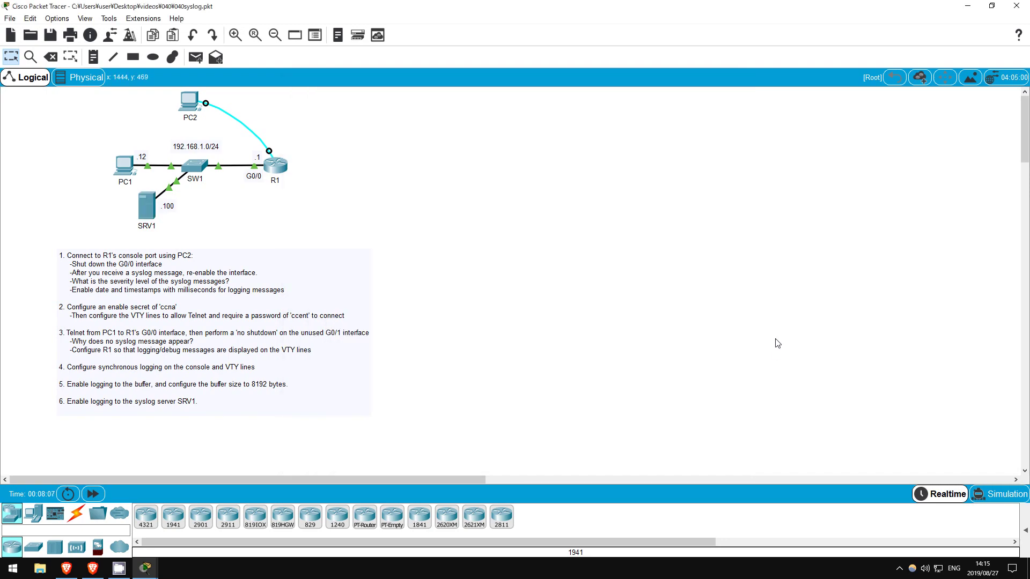